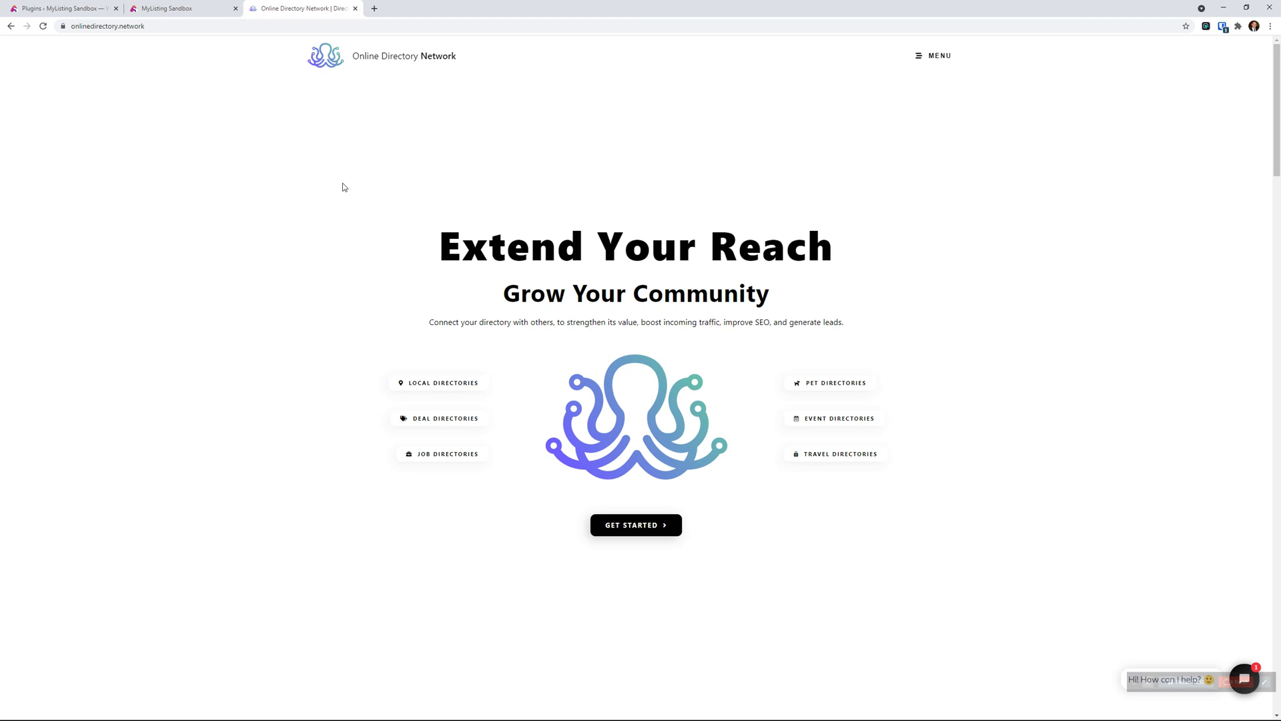
- Go from Get Started to the Sign Up membership pricing plans
{"action": "scroll", "coordinate": [427, 206], "scroll_direction": "down", "scroll_amount": 1}
{"action": "scroll", "coordinate": [434, 207], "scroll_direction": "up", "scroll_amount": 1}
{"action": "left_click", "coordinate": [652, 529]}
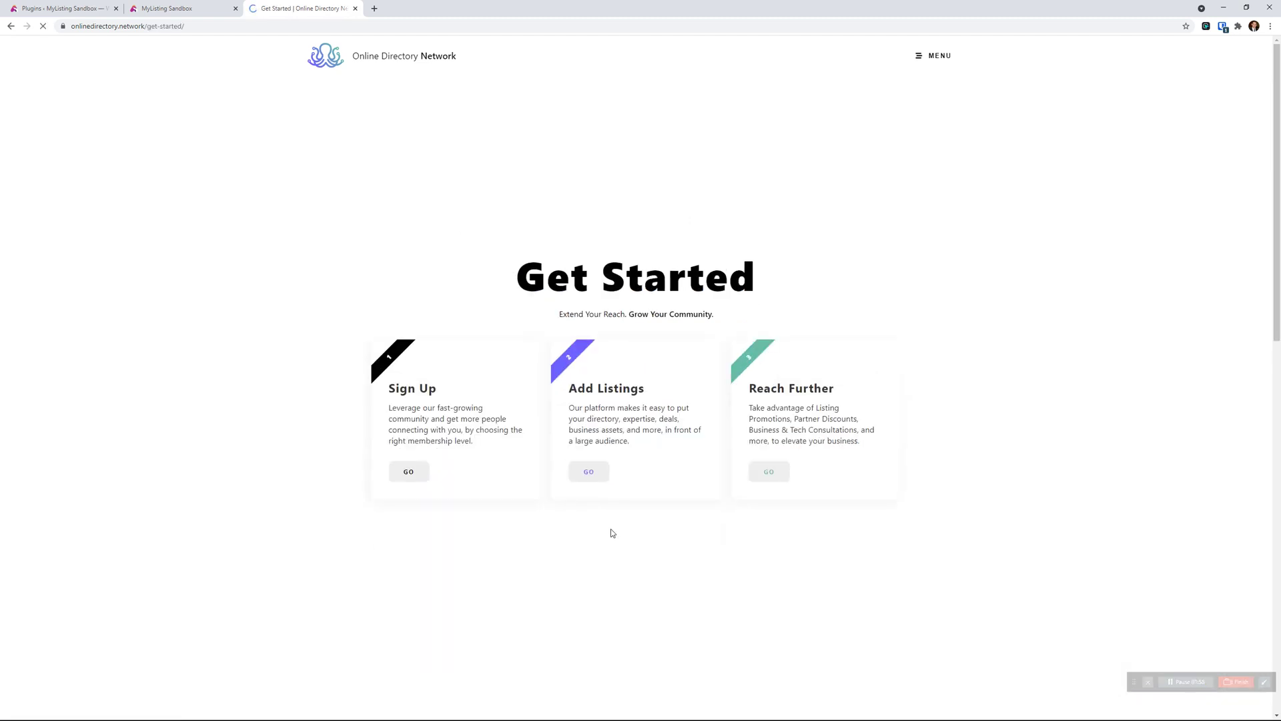
{"action": "left_click", "coordinate": [417, 474]}
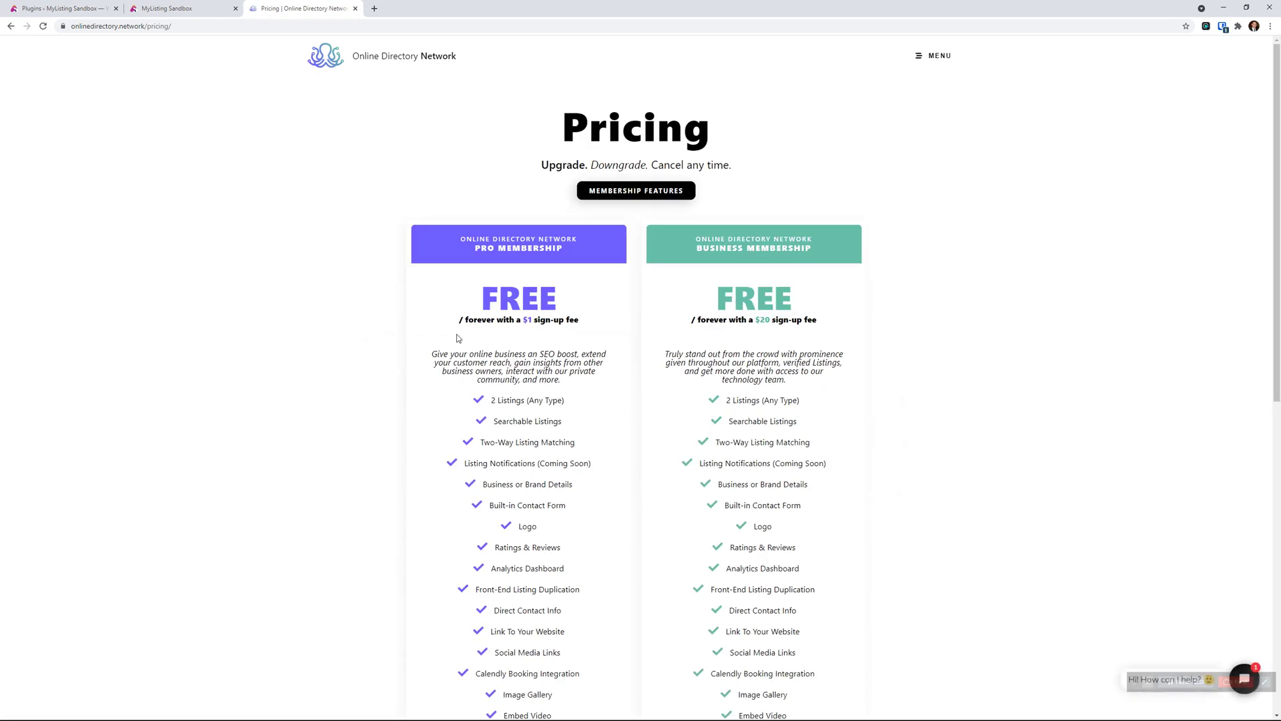
- Add the Business Membership ($20 sign-up fee) to the cart
{"action": "scroll", "coordinate": [555, 395], "scroll_direction": "down", "scroll_amount": 5}
{"action": "scroll", "coordinate": [539, 431], "scroll_direction": "up", "scroll_amount": 5}
{"action": "scroll", "coordinate": [507, 434], "scroll_direction": "down", "scroll_amount": 5}
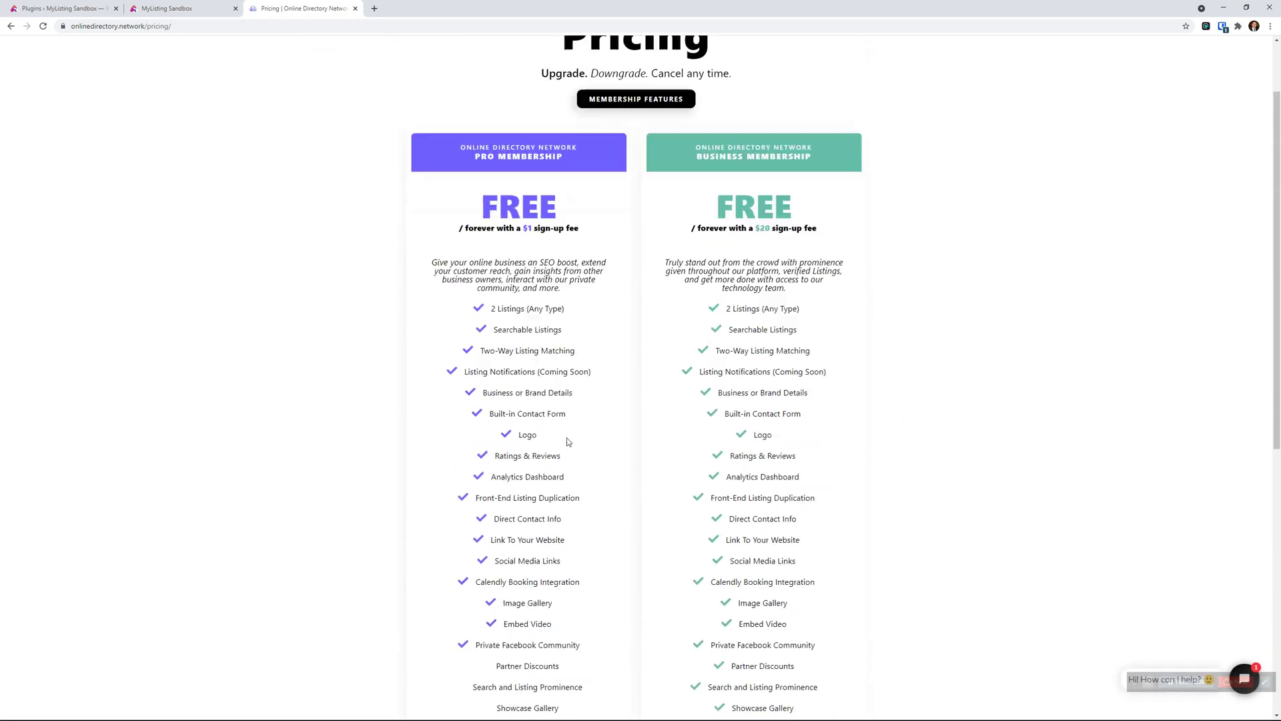
{"action": "scroll", "coordinate": [523, 392], "scroll_direction": "up", "scroll_amount": 4}
{"action": "scroll", "coordinate": [660, 400], "scroll_direction": "down", "scroll_amount": 5}
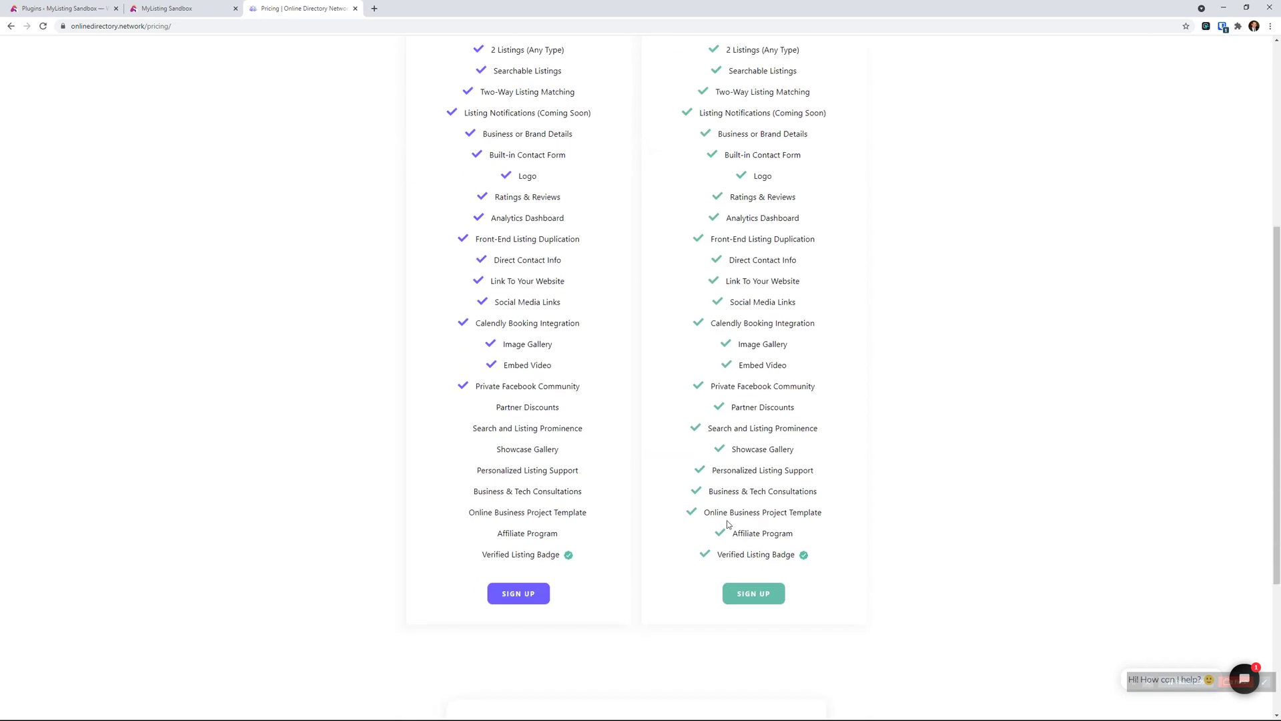
{"action": "scroll", "coordinate": [674, 490], "scroll_direction": "up", "scroll_amount": 4}
{"action": "scroll", "coordinate": [676, 472], "scroll_direction": "down", "scroll_amount": 1}
{"action": "scroll", "coordinate": [676, 472], "scroll_direction": "down", "scroll_amount": 5}
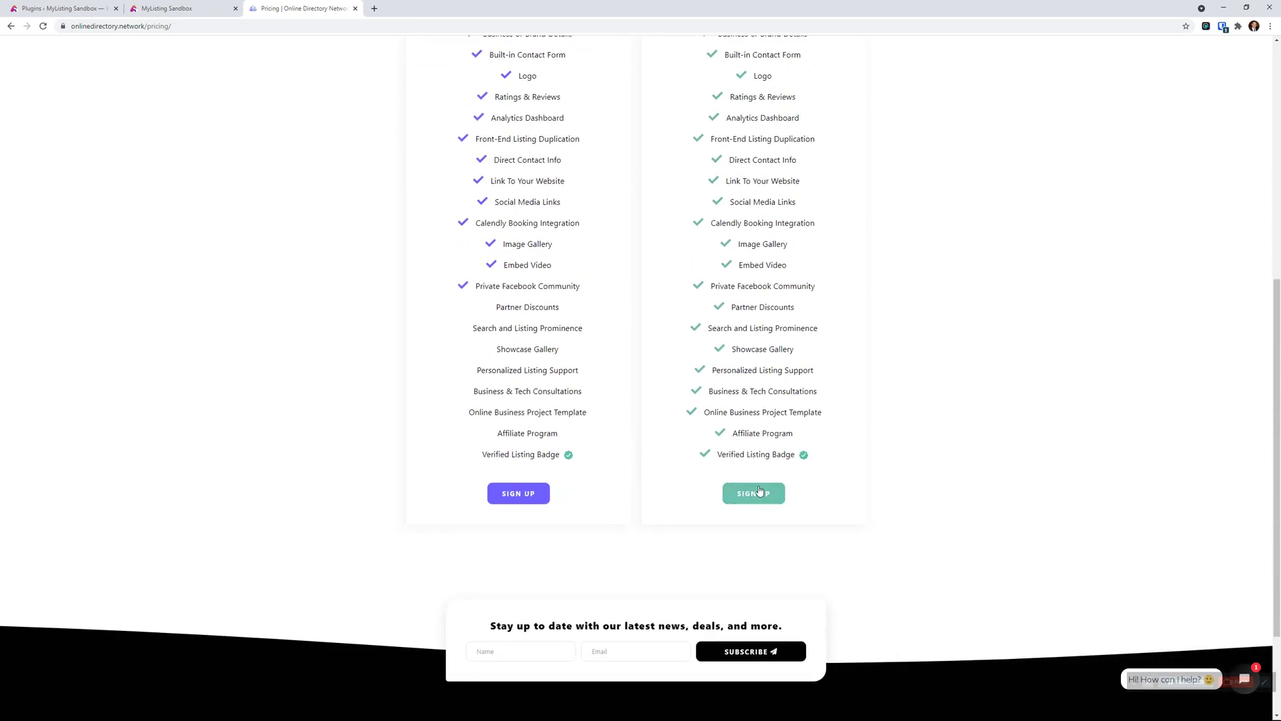
{"action": "left_click", "coordinate": [759, 497]}
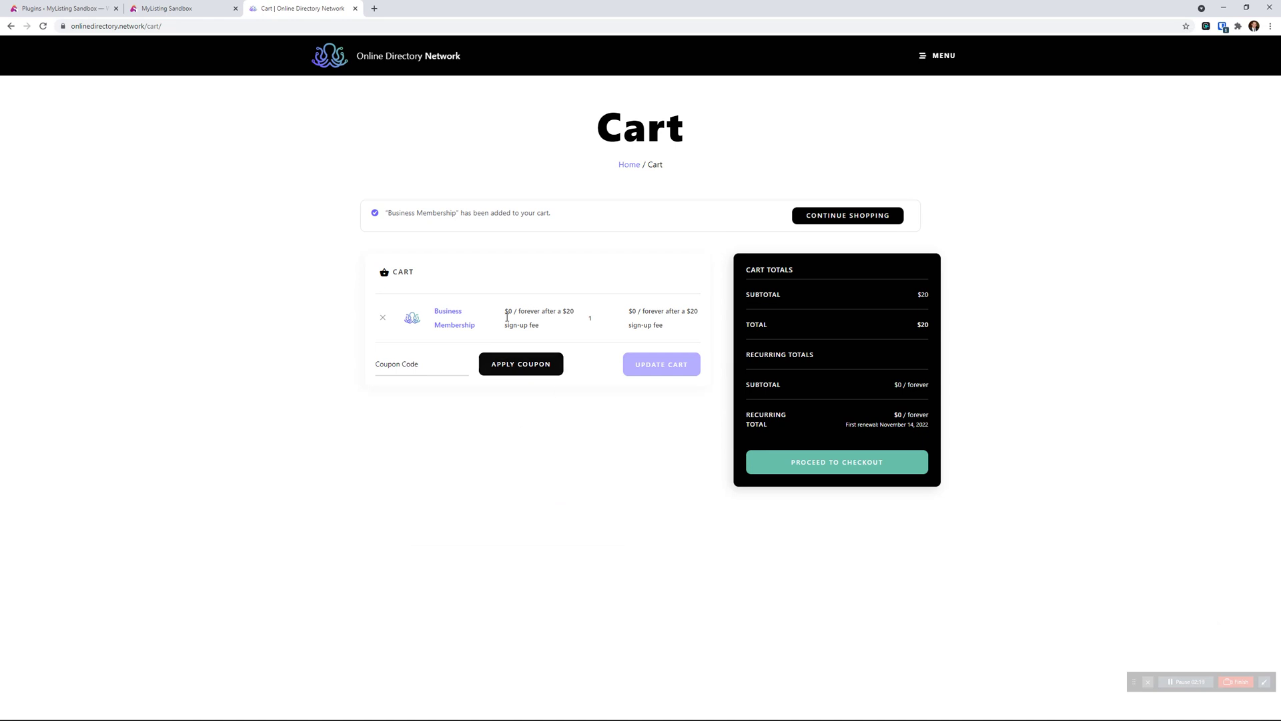
- Back on Pricing, try adding a second Business Membership, which the cart refuses
{"action": "left_click", "coordinate": [11, 25]}
{"action": "scroll", "coordinate": [347, 284], "scroll_direction": "up", "scroll_amount": 6}
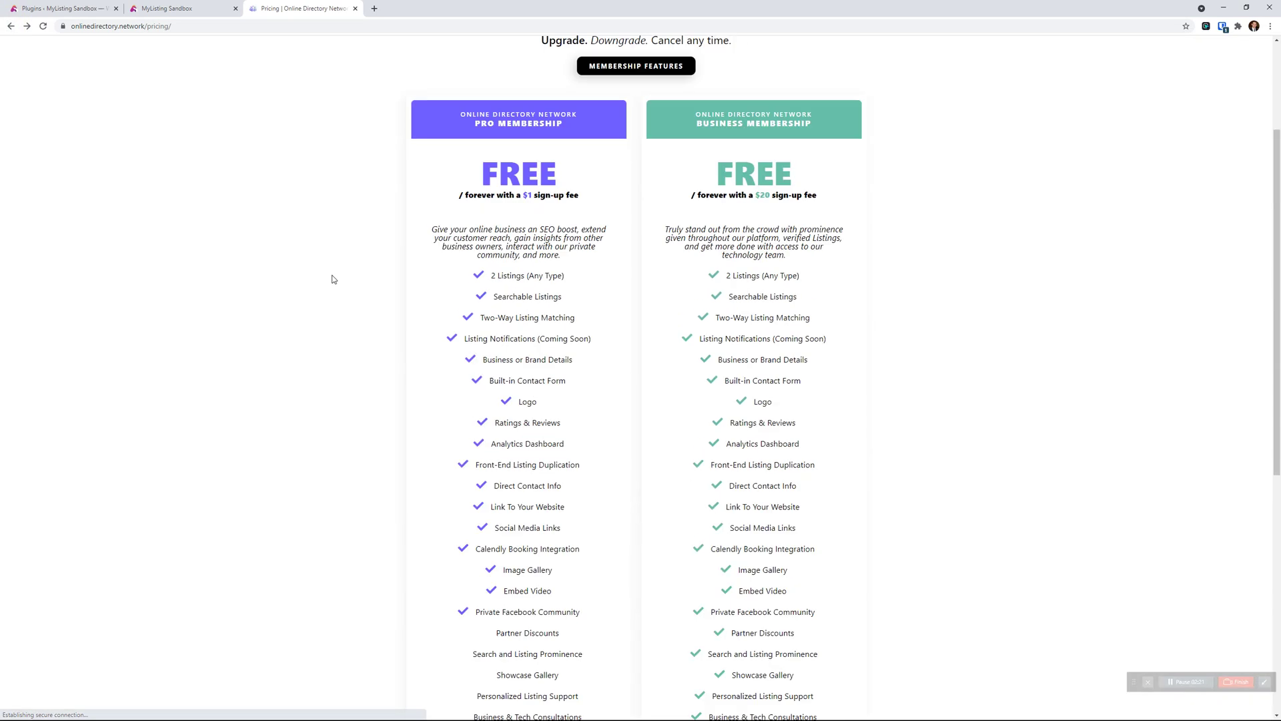
{"action": "scroll", "coordinate": [347, 280], "scroll_direction": "up", "scroll_amount": 2}
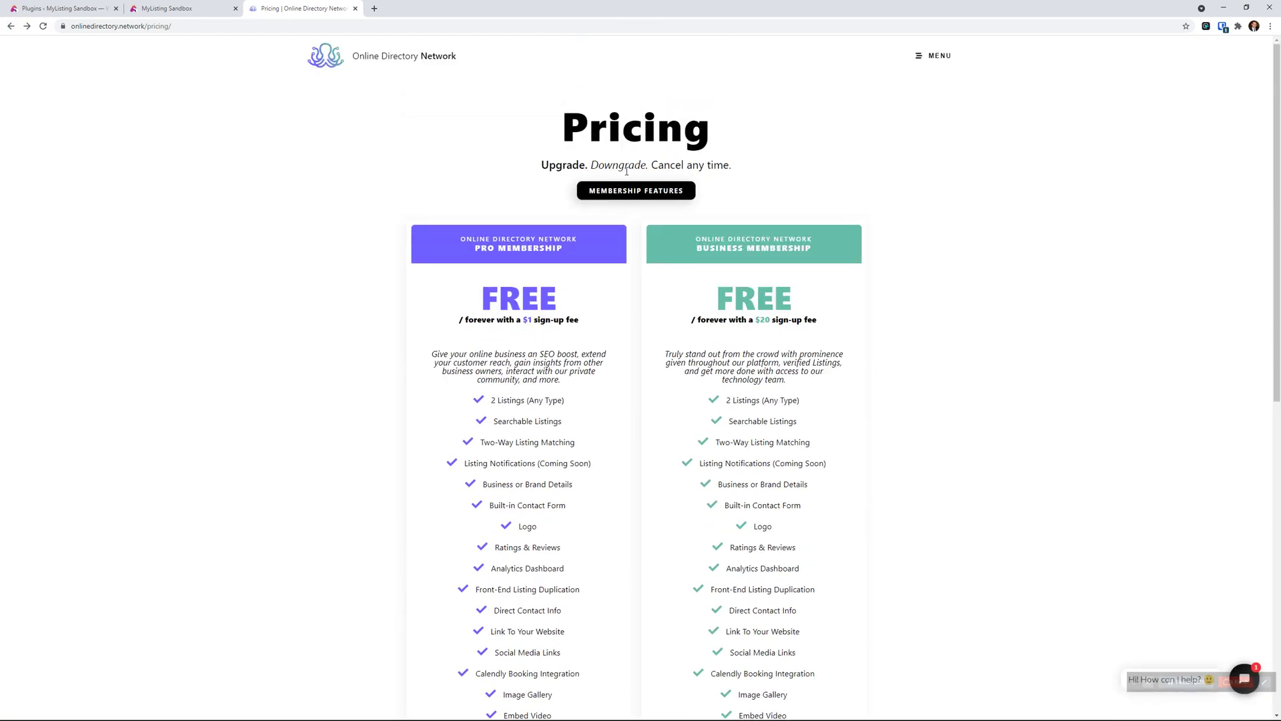
{"action": "scroll", "coordinate": [681, 252], "scroll_direction": "down", "scroll_amount": 1}
{"action": "scroll", "coordinate": [781, 382], "scroll_direction": "down", "scroll_amount": 6}
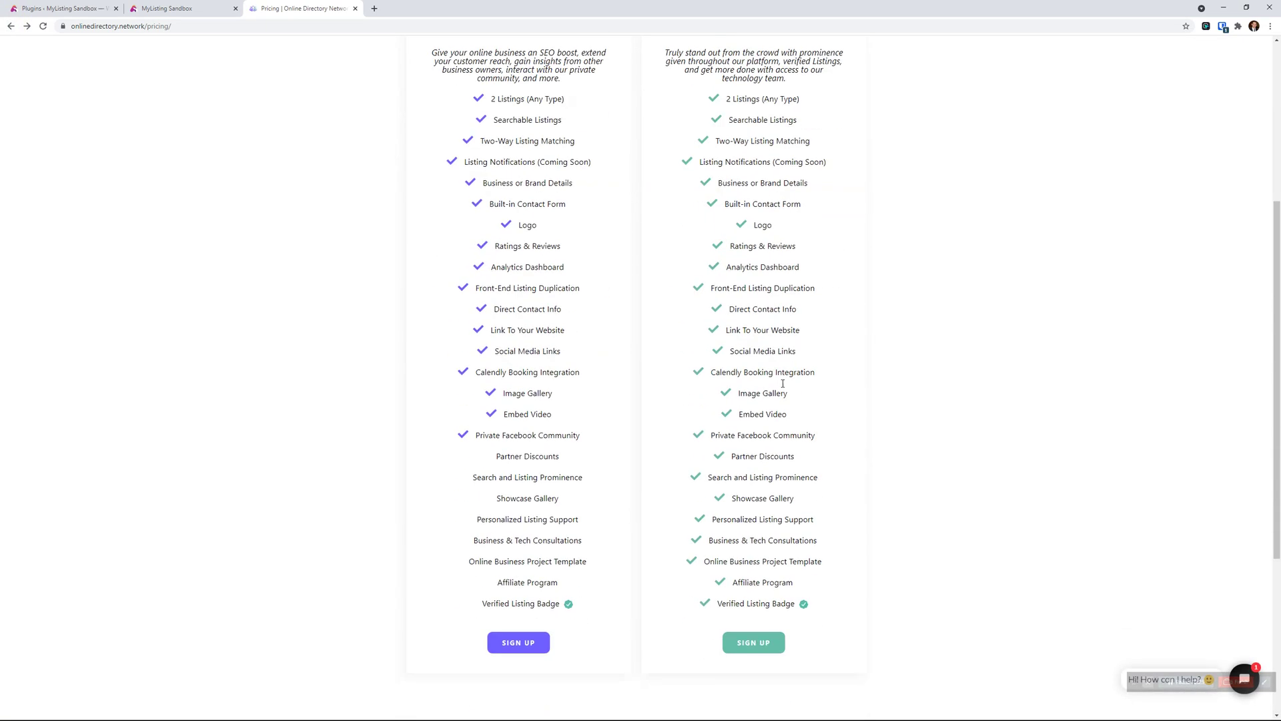
{"action": "left_click", "coordinate": [745, 494]}
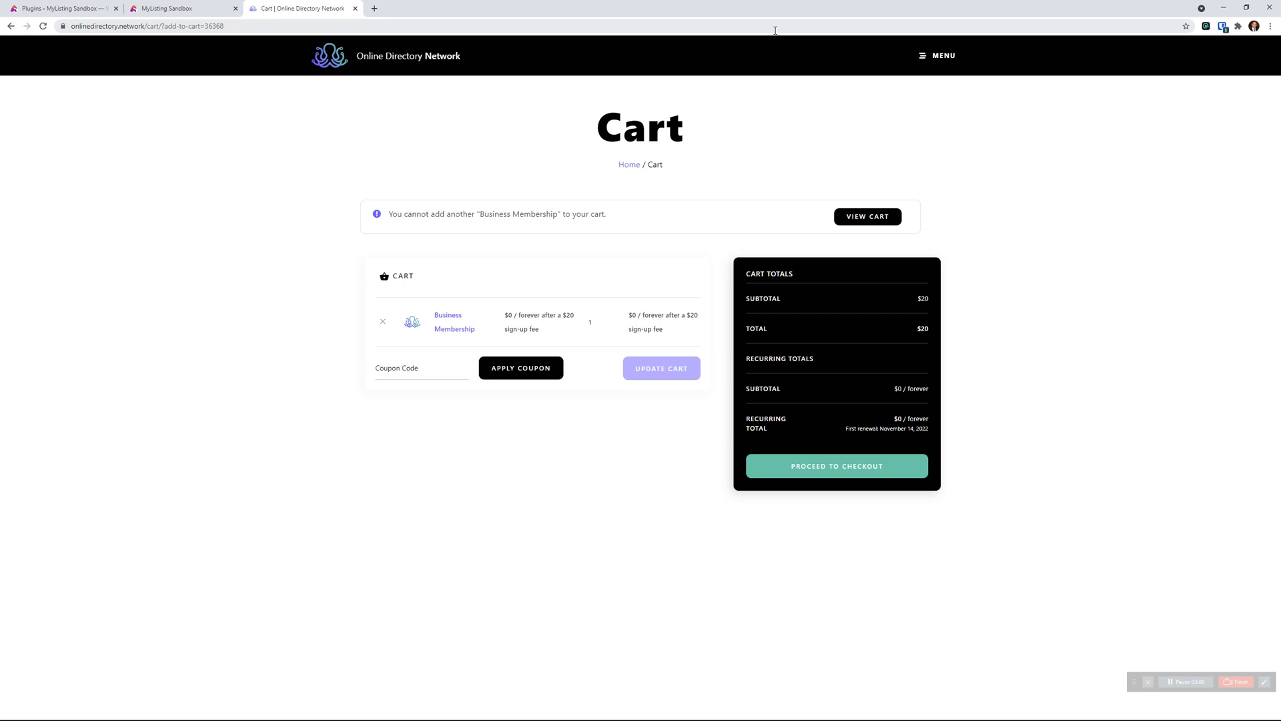
- Start a Showcase listing via Get Started > Add Listings to view the Business and Pro packages
{"action": "left_click", "coordinate": [946, 55]}
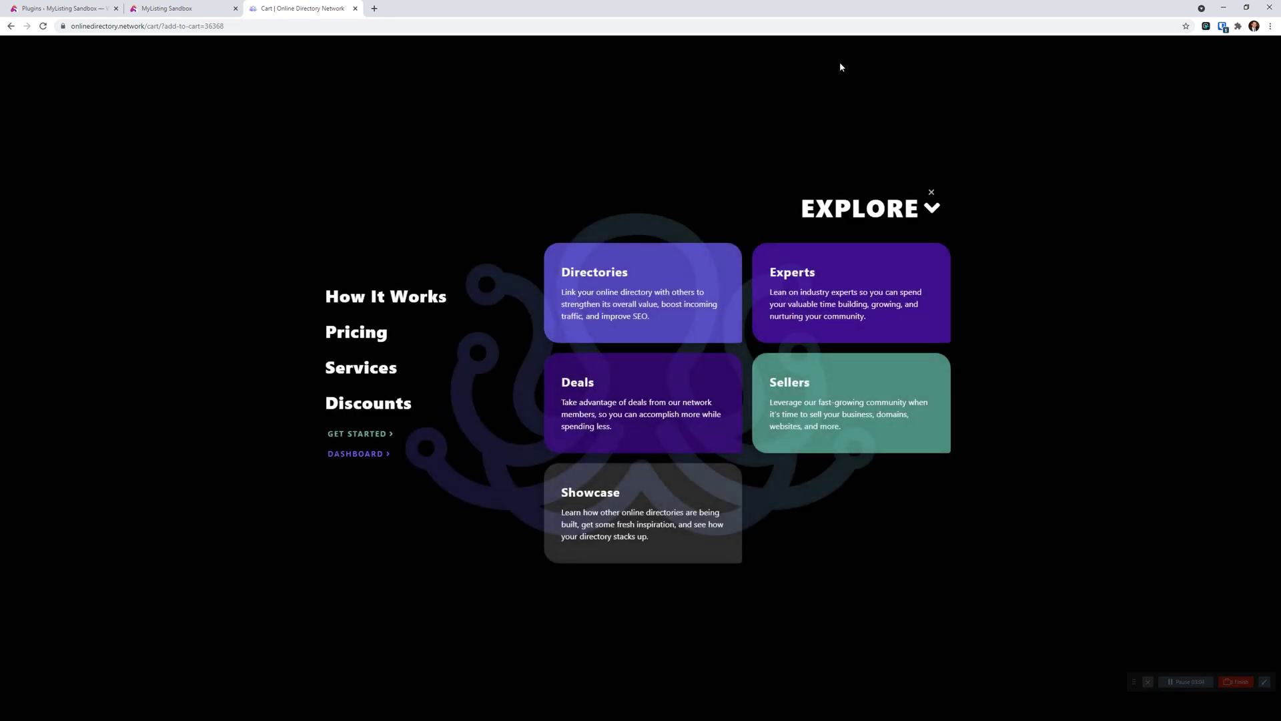
{"action": "left_click", "coordinate": [369, 435]}
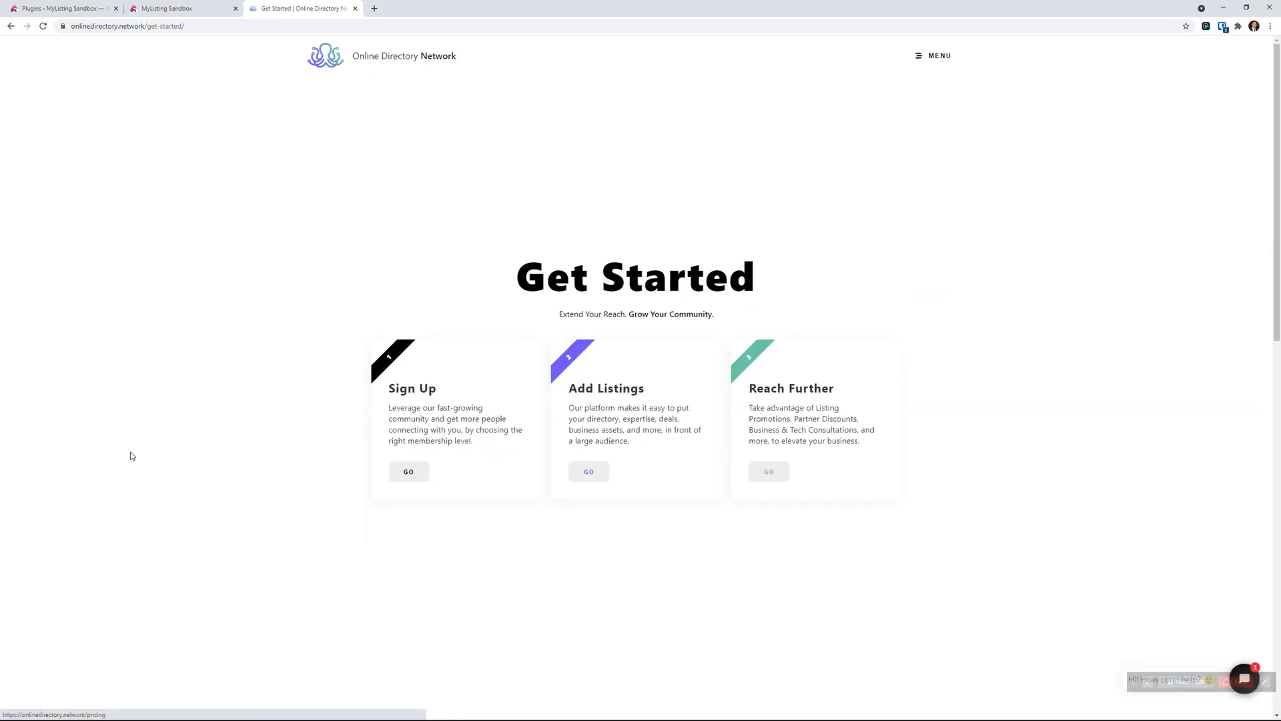
{"action": "left_click", "coordinate": [593, 471]}
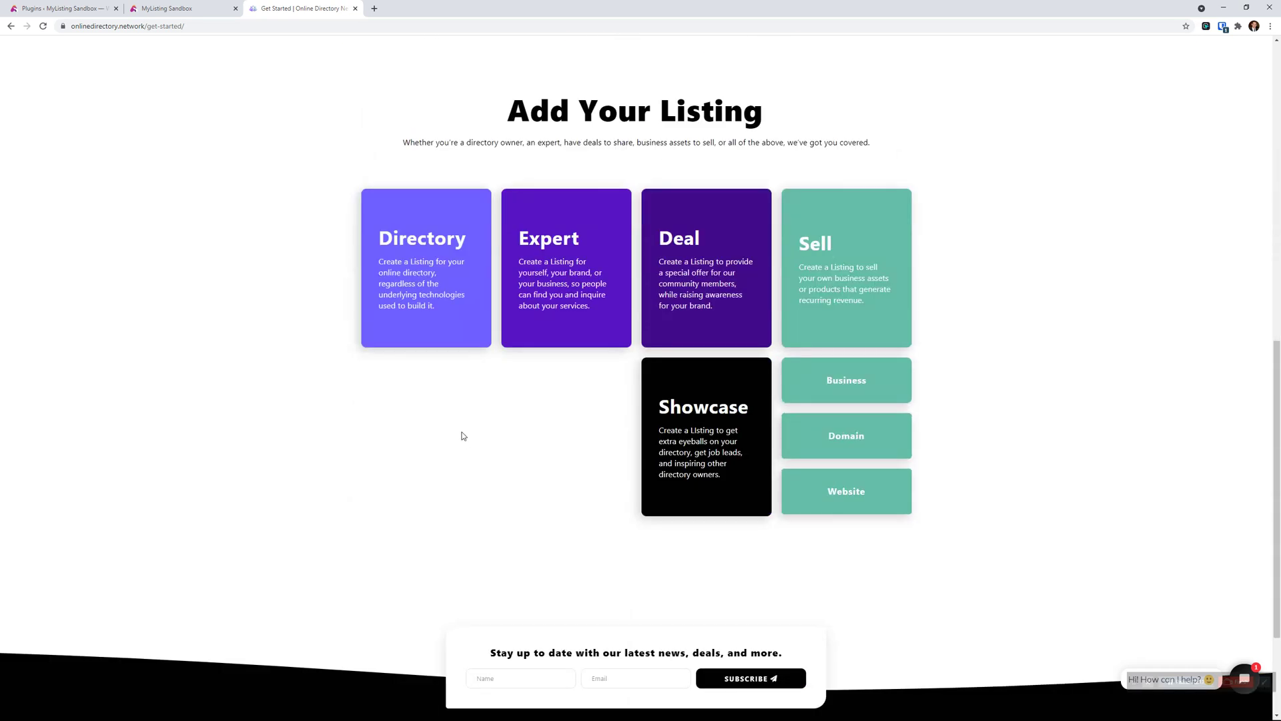
{"action": "left_click", "coordinate": [690, 407]}
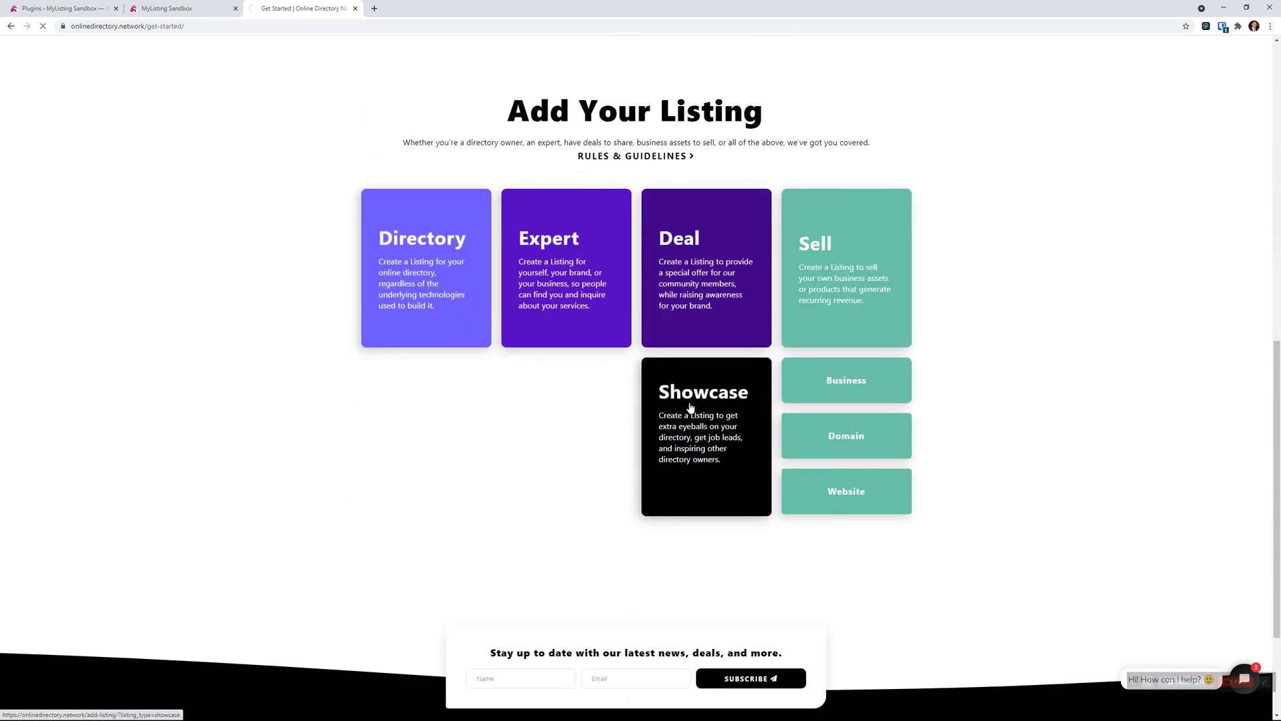
{"action": "scroll", "coordinate": [470, 459], "scroll_direction": "down", "scroll_amount": 5}
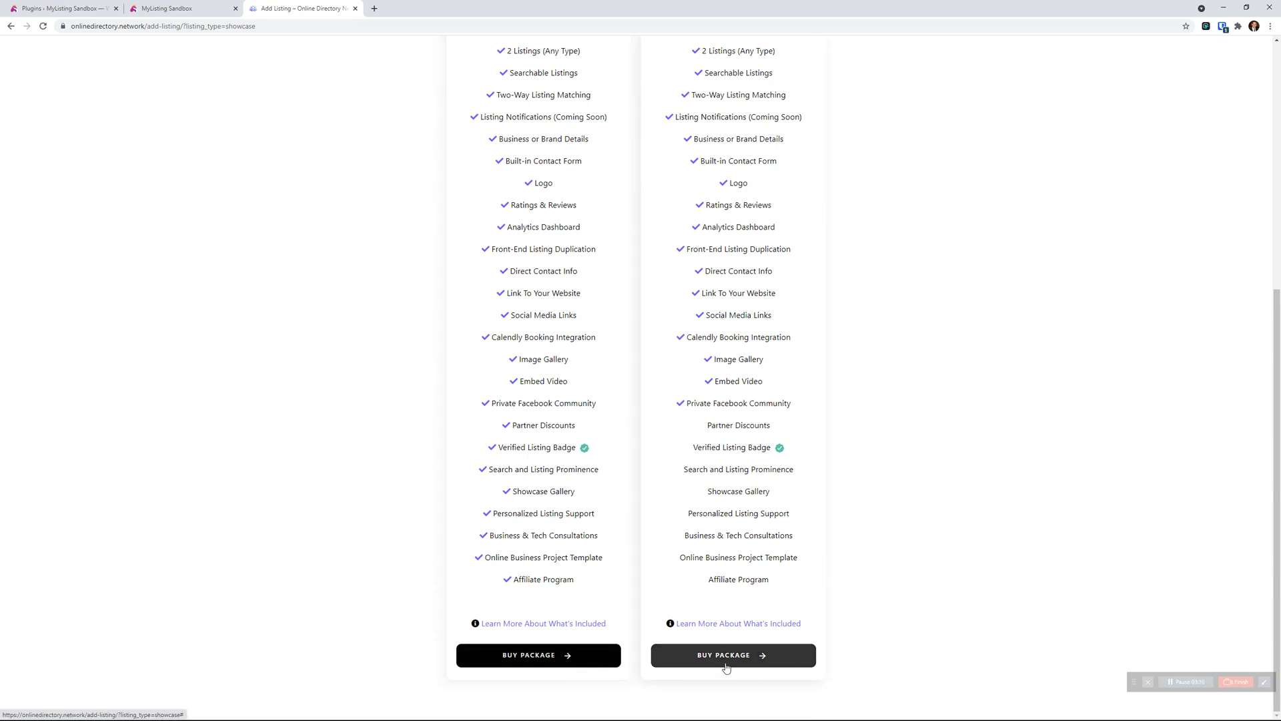
{"action": "scroll", "coordinate": [727, 667], "scroll_direction": "up", "scroll_amount": 3}
{"action": "scroll", "coordinate": [727, 667], "scroll_direction": "up", "scroll_amount": 3}
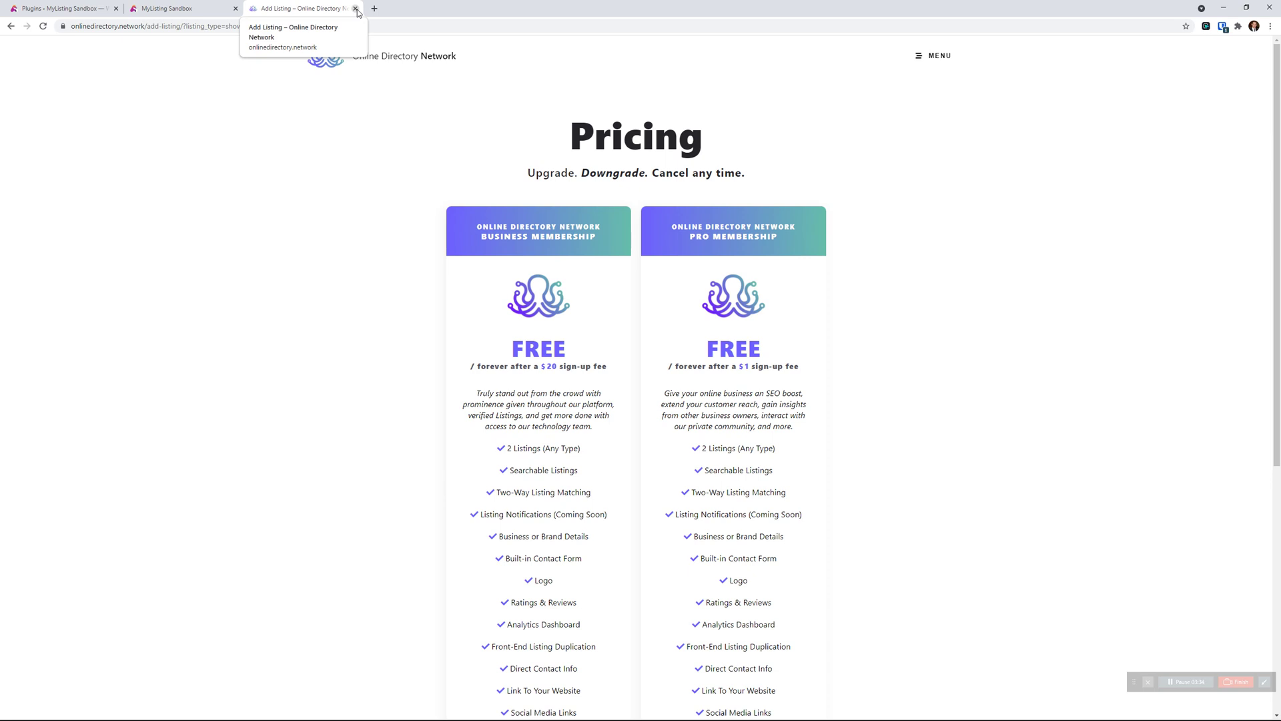
- Close the Add Listing browser tab, returning to the MyListing Club Sandbox home page
{"action": "left_click", "coordinate": [356, 10]}
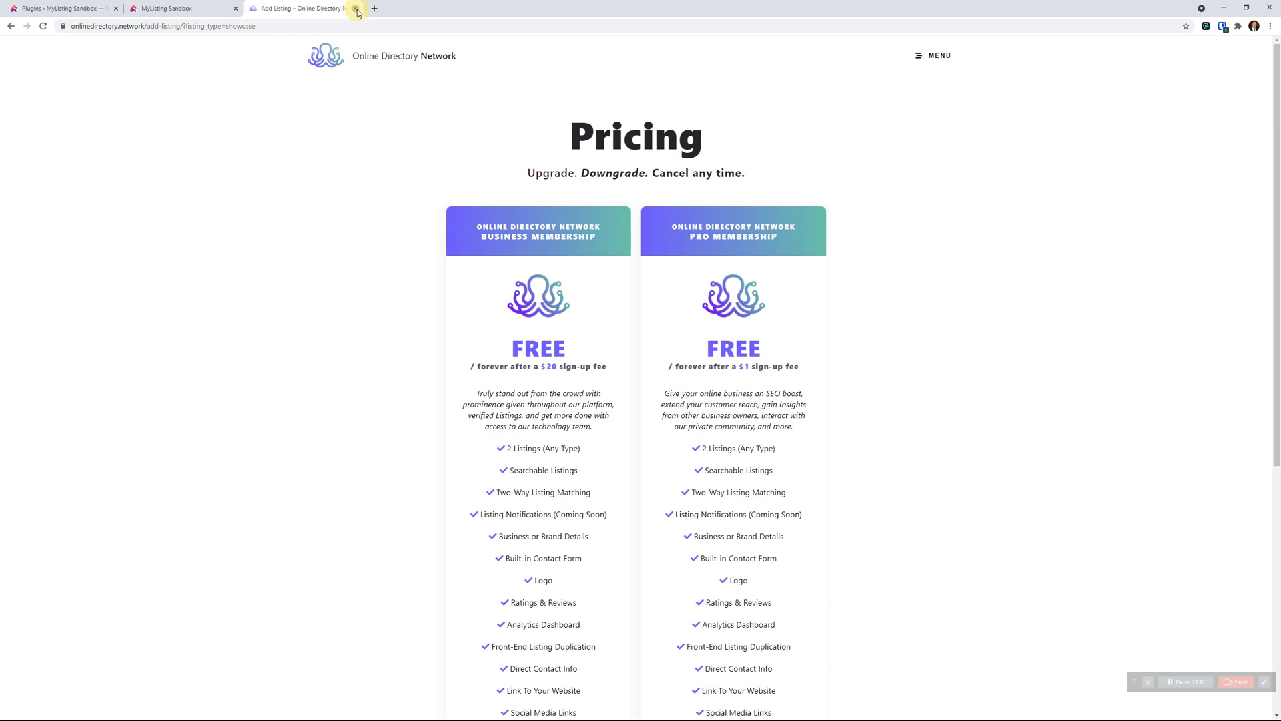
{"action": "left_click", "coordinate": [357, 9]}
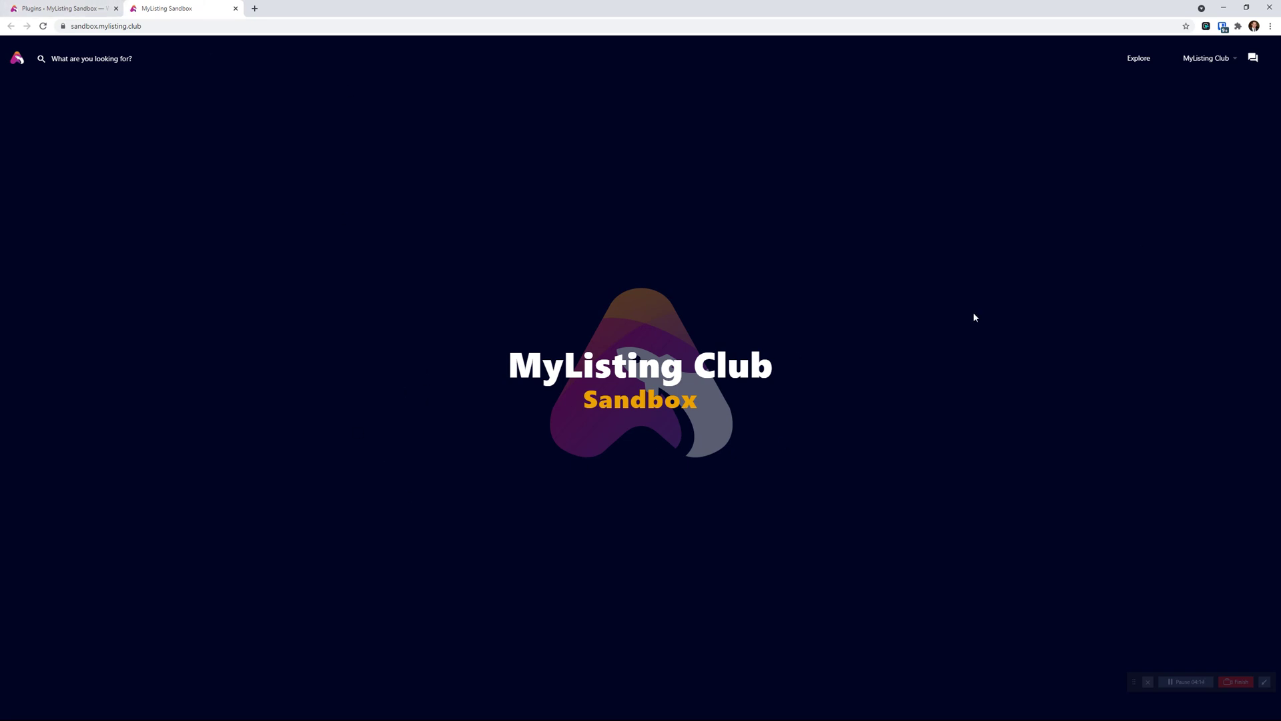
- In WooCommerce Orders, change the customer's Processing order to Completed and save it
{"action": "left_click", "coordinate": [70, 6]}
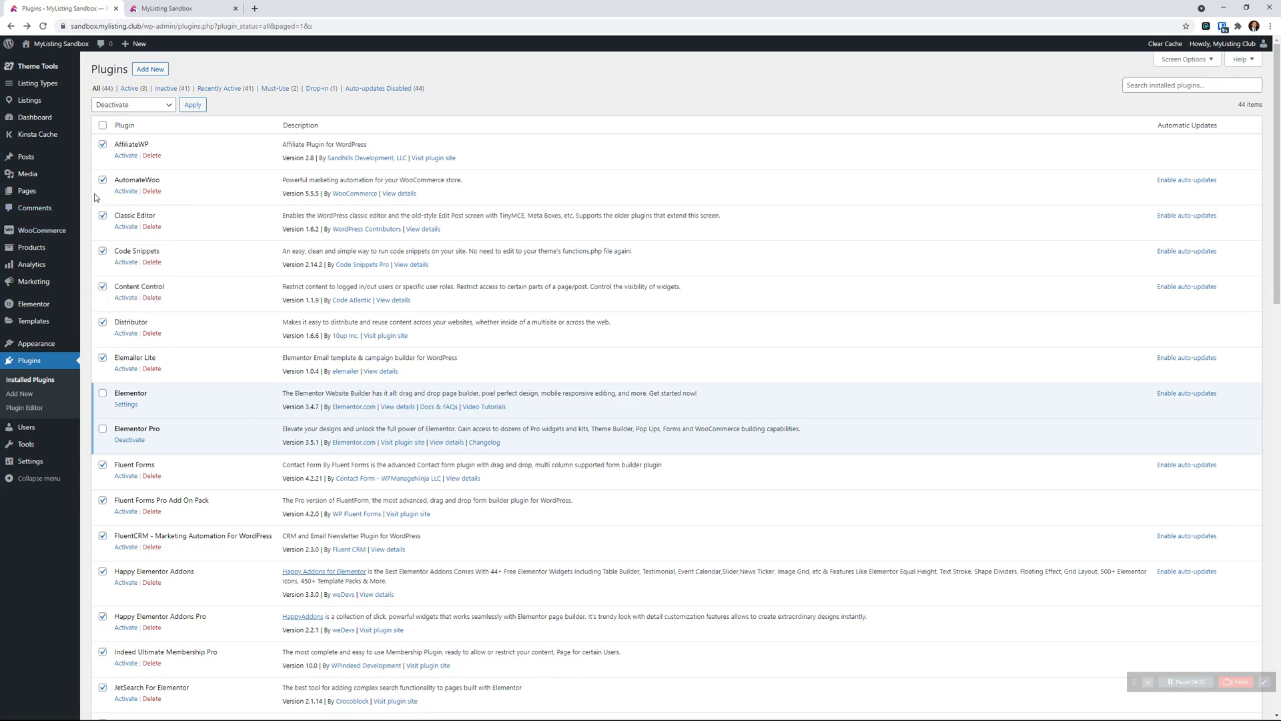
{"action": "mouse_move", "coordinate": [41, 254]}
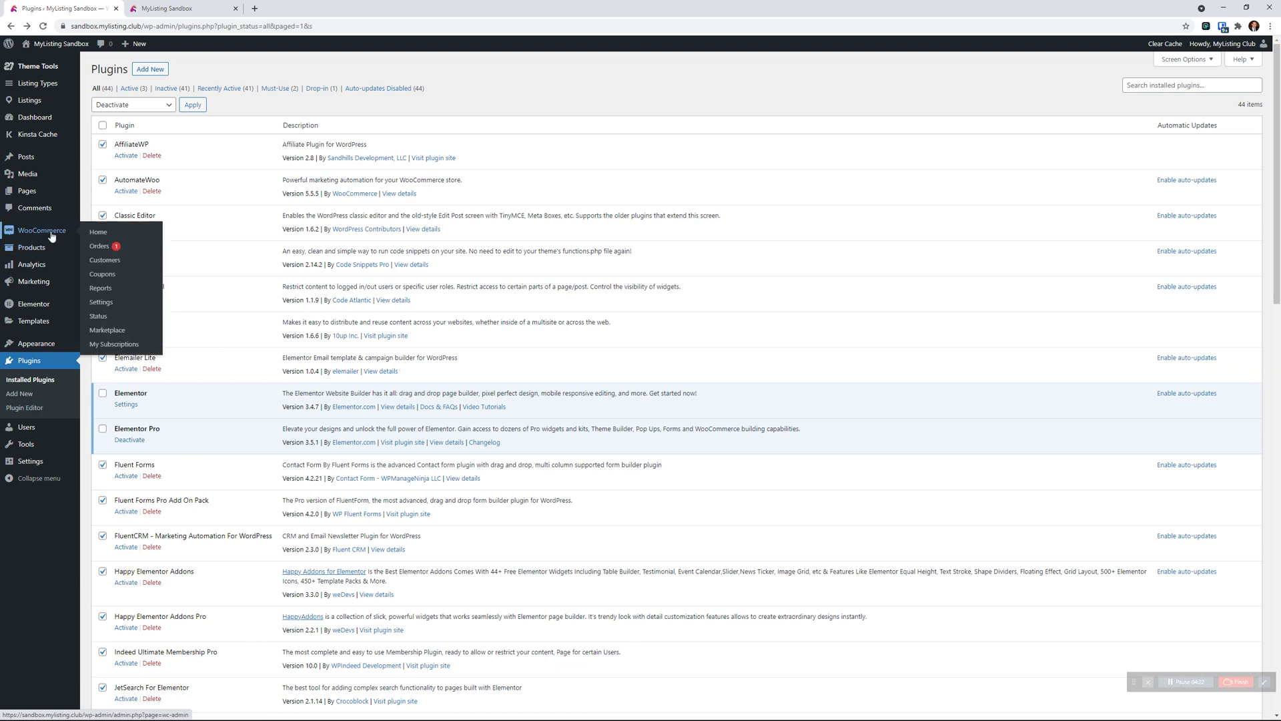
{"action": "left_click", "coordinate": [112, 248]}
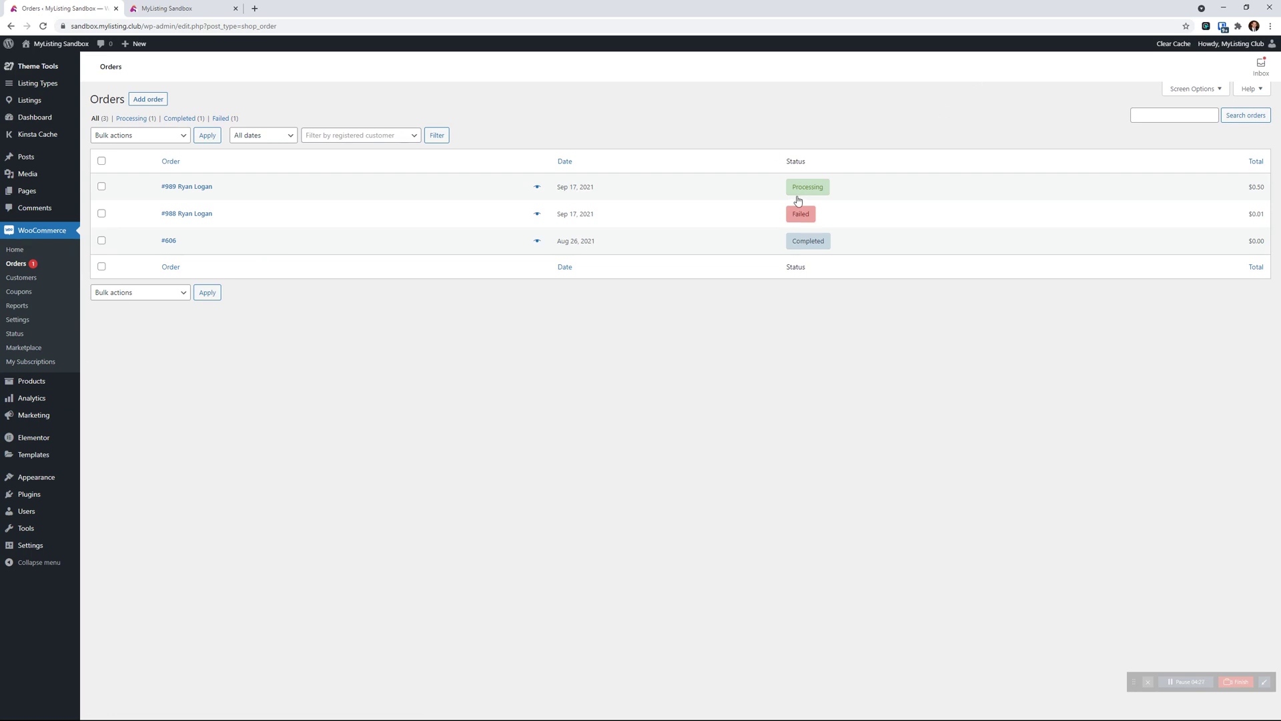
{"action": "left_click", "coordinate": [186, 190]}
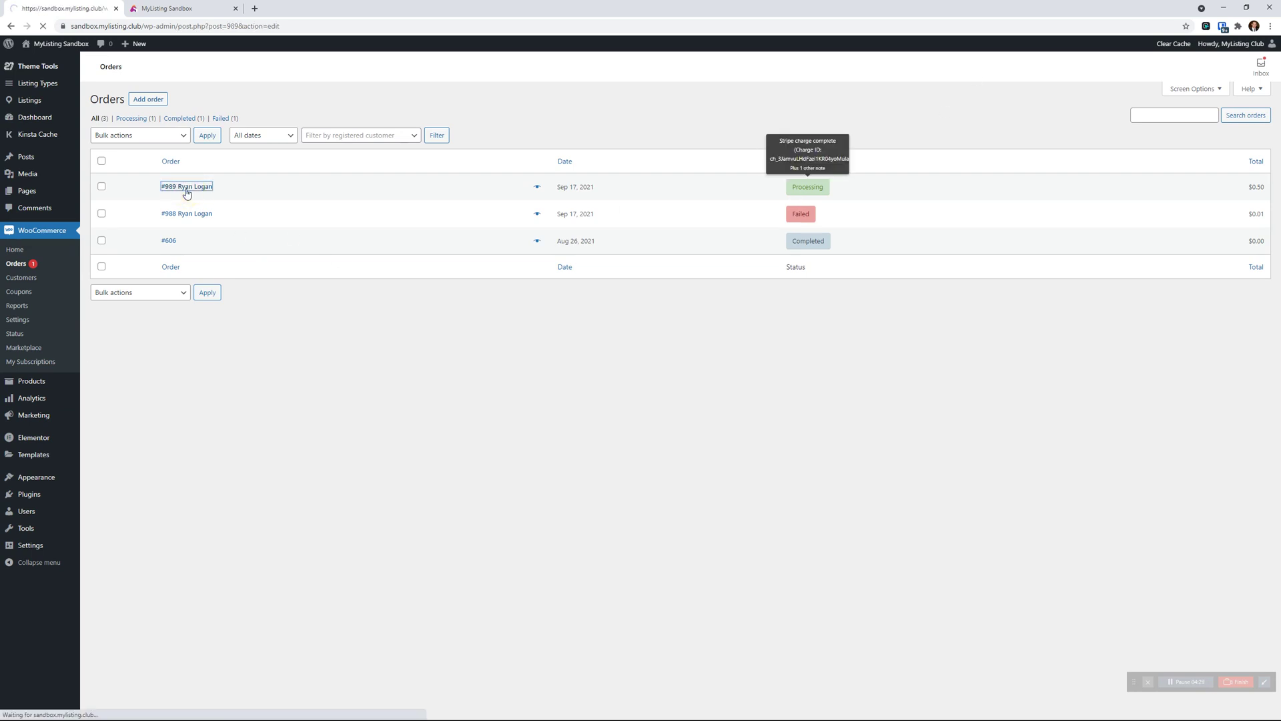
{"action": "left_click", "coordinate": [159, 250]}
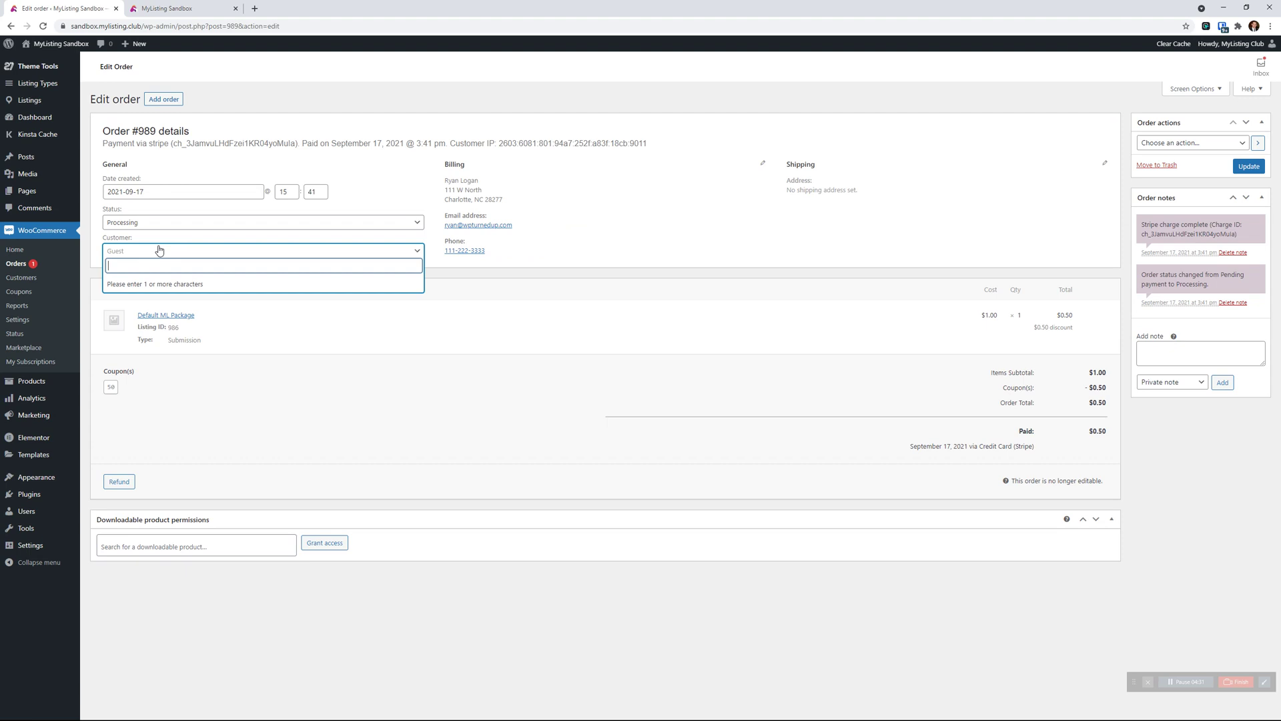
{"action": "left_click", "coordinate": [159, 224]}
{"action": "left_click", "coordinate": [151, 287]}
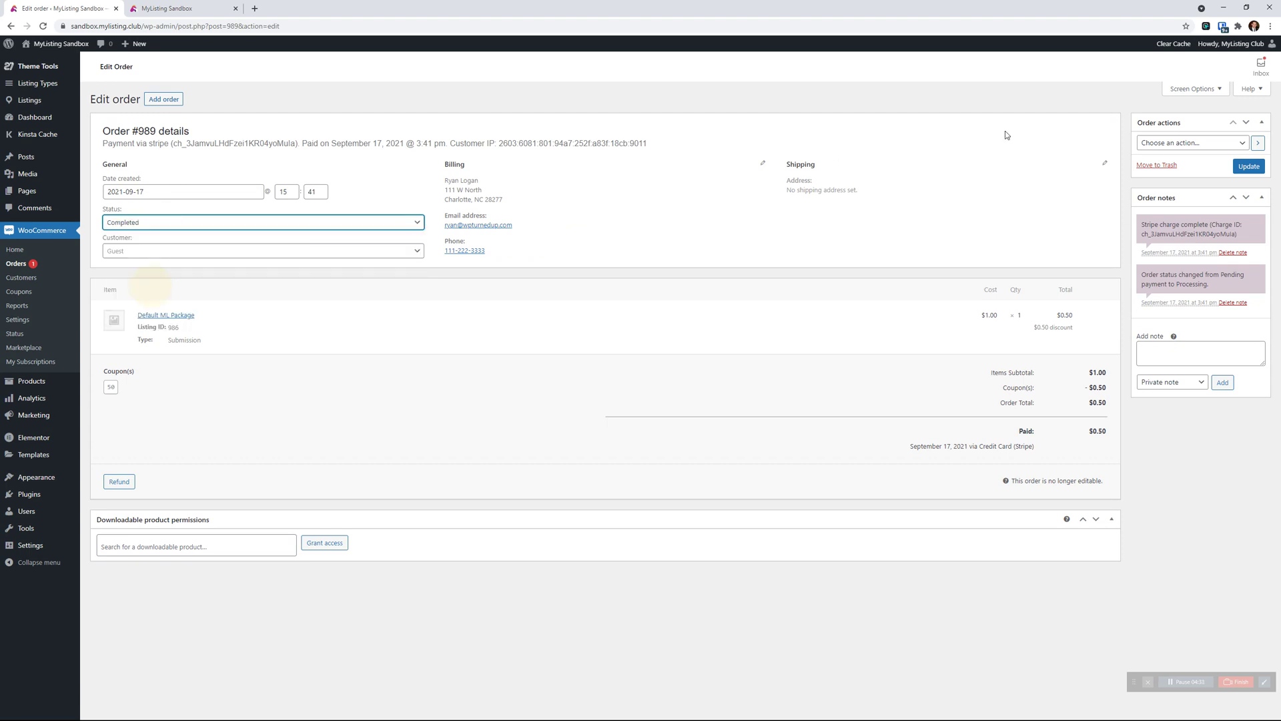
{"action": "left_click", "coordinate": [1249, 167]}
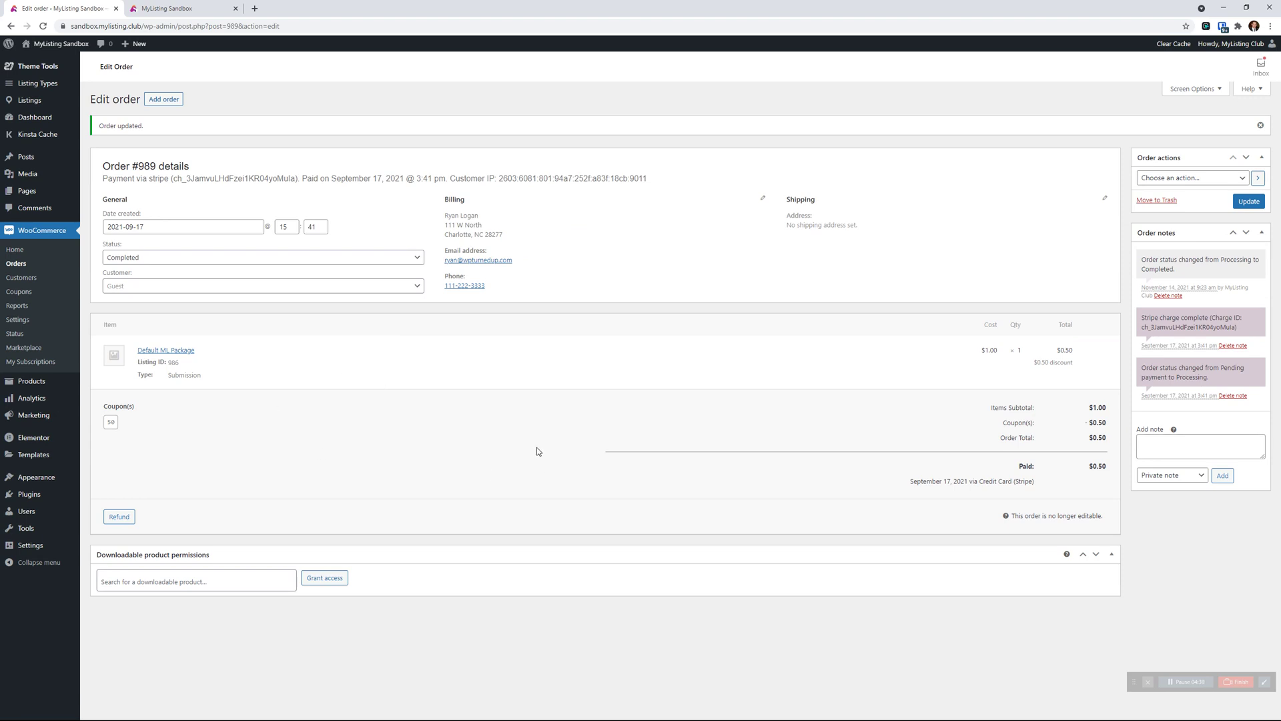
{"action": "left_click", "coordinate": [16, 263]}
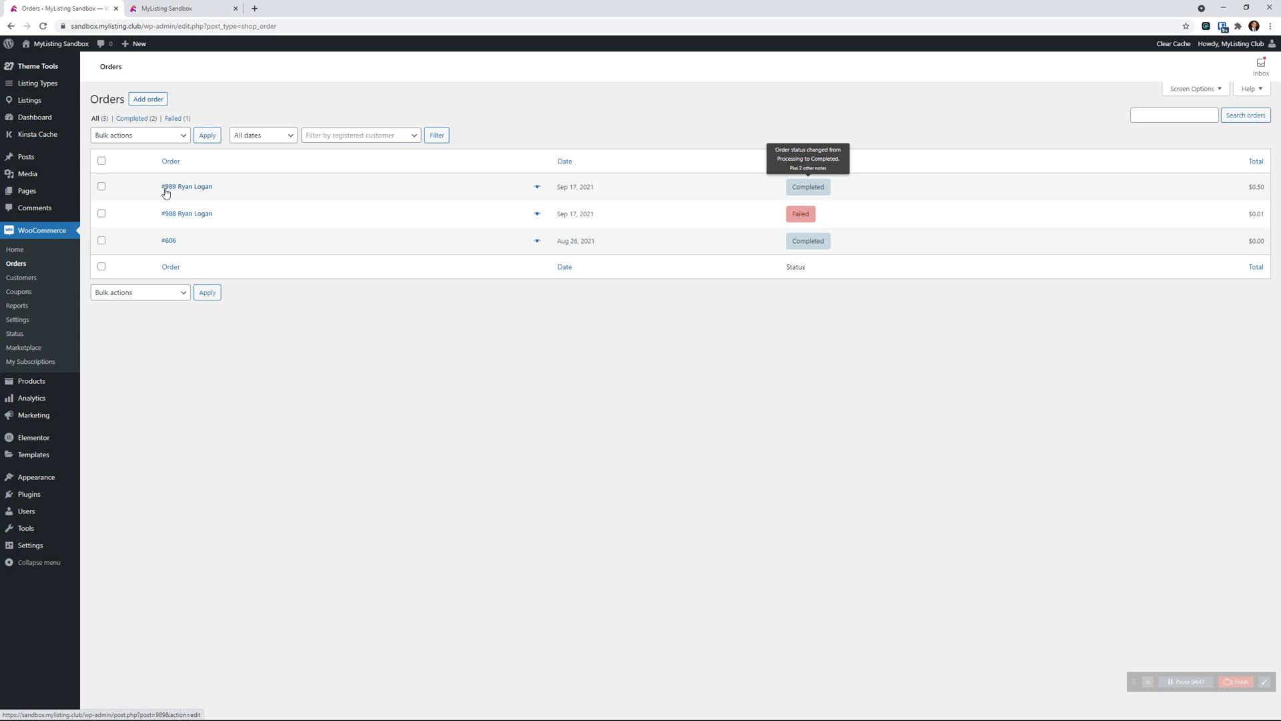
- Open the Listings > Add new page in a separate tab
{"action": "left_click", "coordinate": [422, 418]}
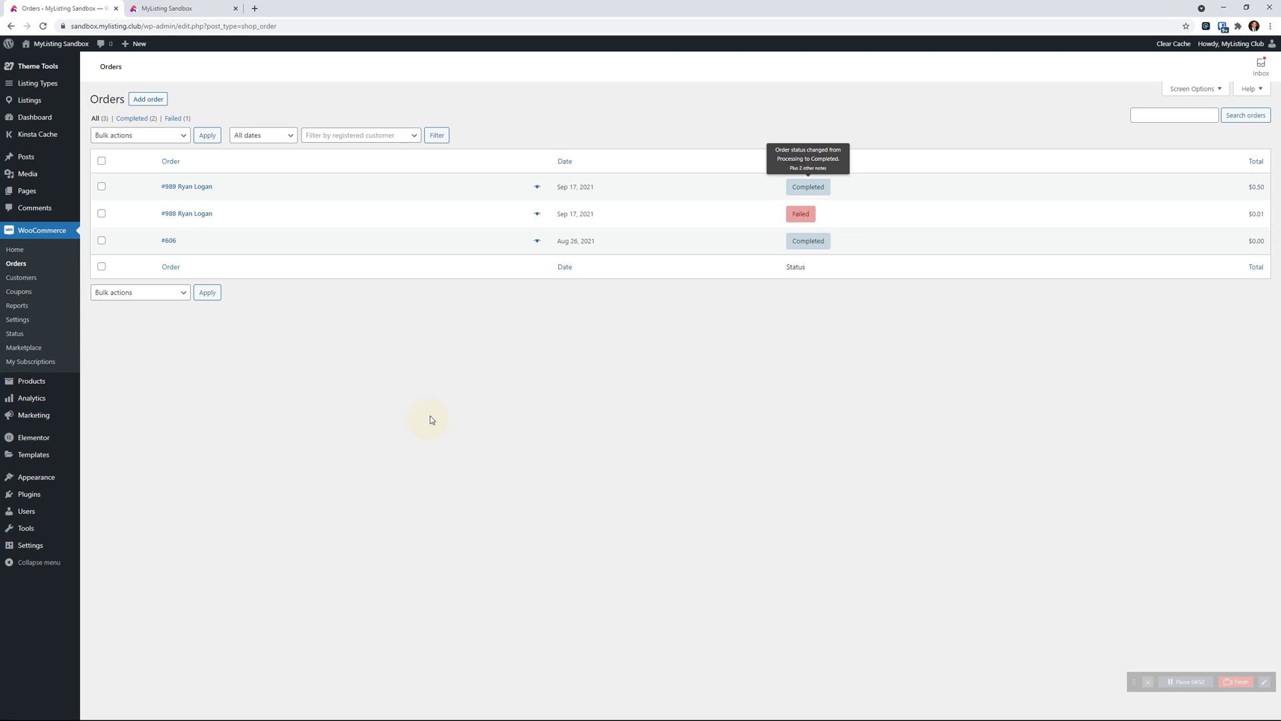
{"action": "mouse_move", "coordinate": [29, 100]}
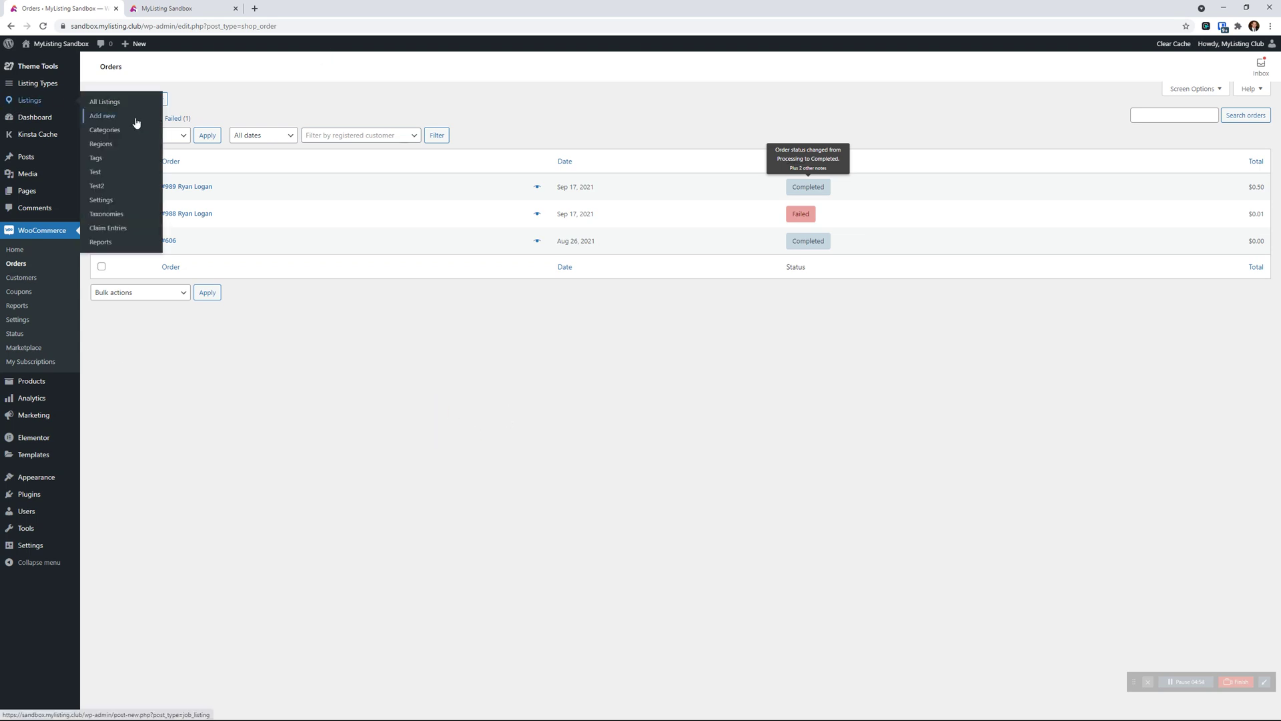
{"action": "right_click", "coordinate": [103, 116]}
{"action": "left_click", "coordinate": [127, 125]}
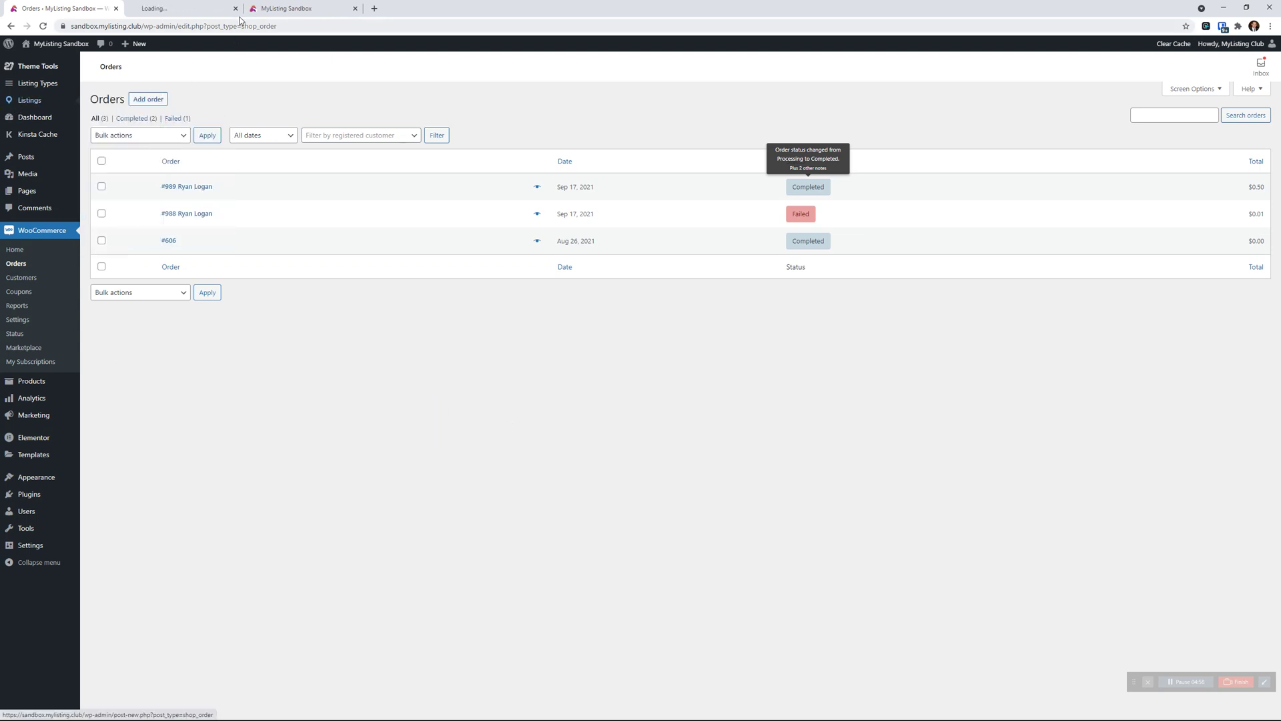
{"action": "left_click", "coordinate": [207, 5]}
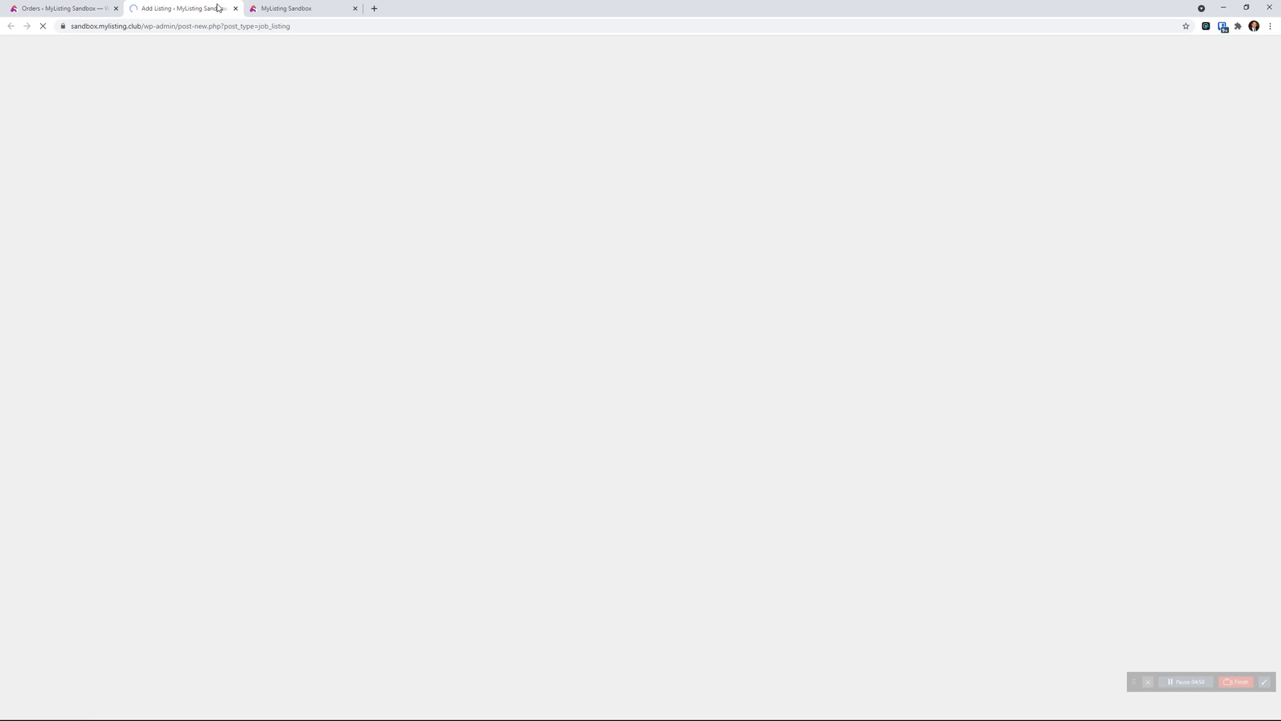
- Title the listing after the customer, set its type to Services, and publish it
{"action": "left_click", "coordinate": [237, 93]}
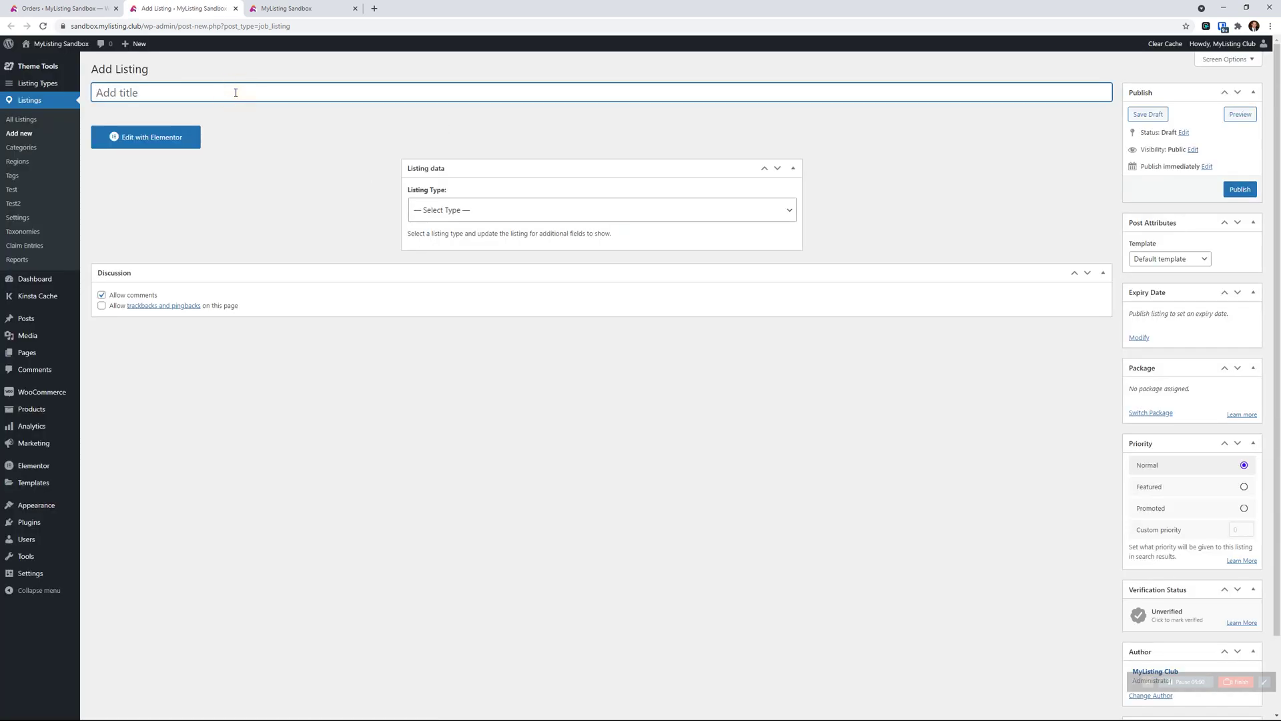
{"action": "type", "text": "This is Ryan's Listing"}
{"action": "left_click", "coordinate": [515, 220]}
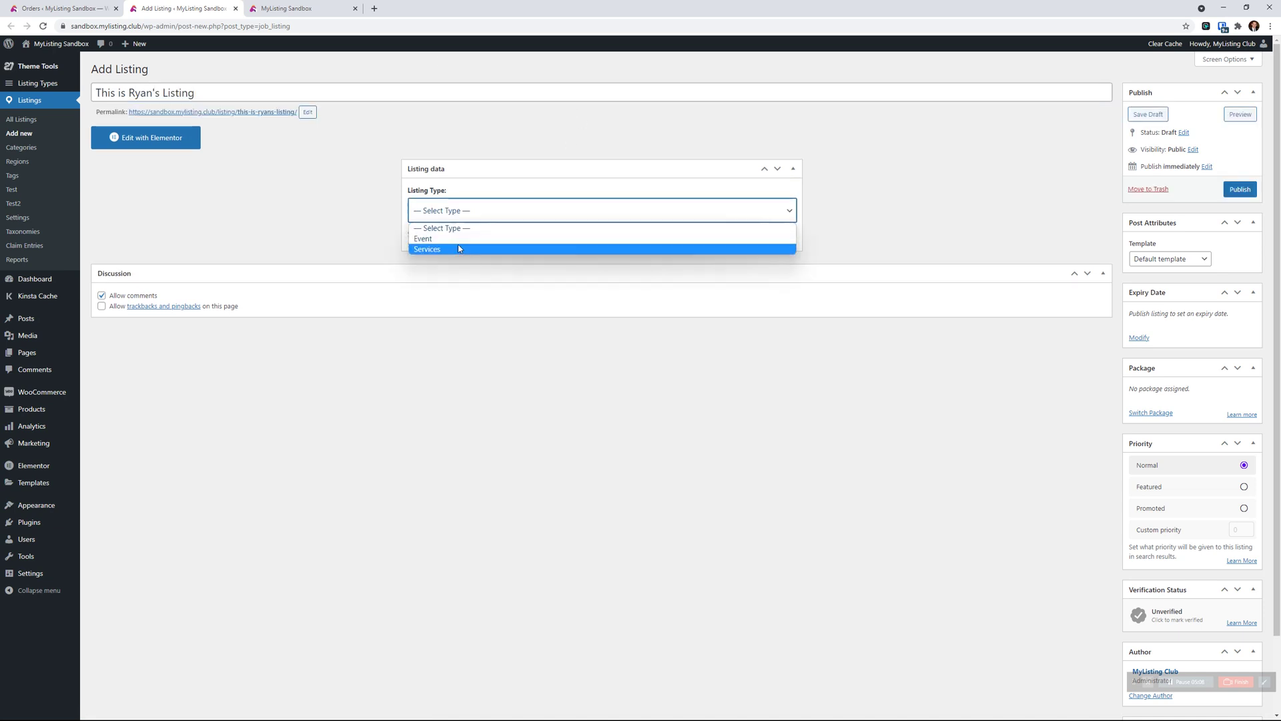
{"action": "left_click", "coordinate": [515, 246]}
{"action": "left_click", "coordinate": [689, 82]}
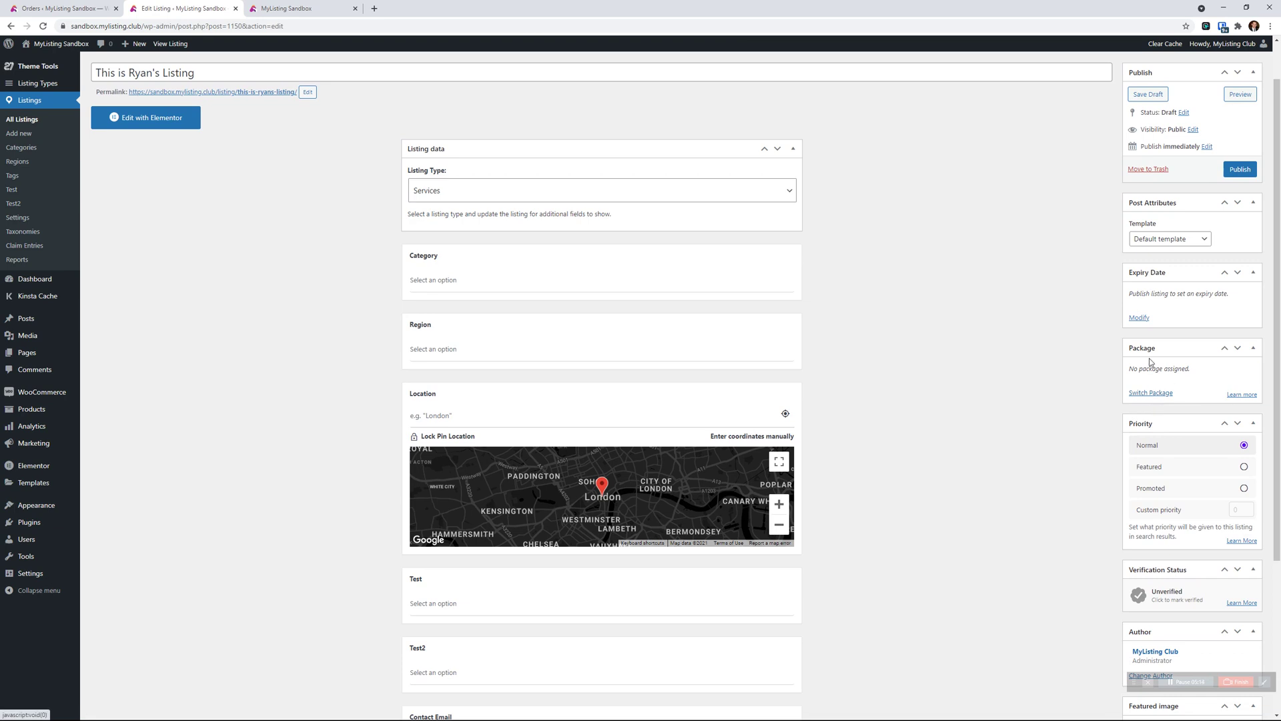
{"action": "left_click", "coordinate": [1236, 172]}
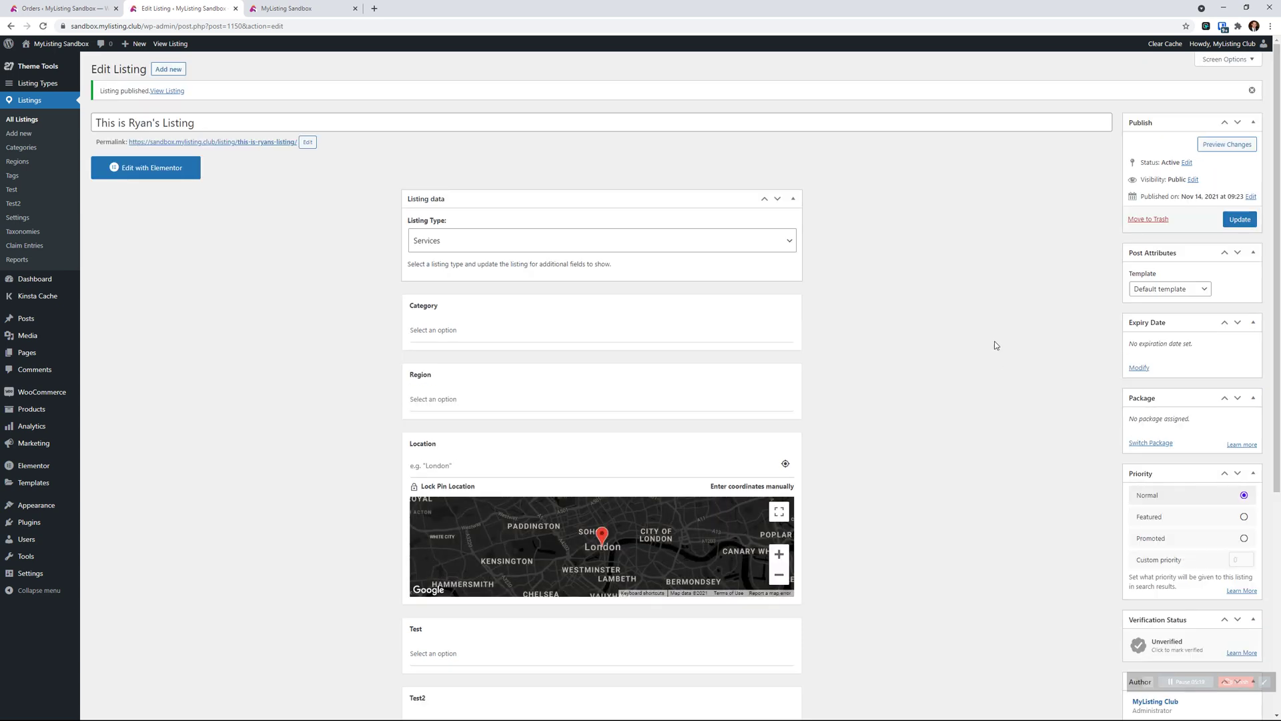
{"action": "scroll", "coordinate": [895, 387], "scroll_direction": "down", "scroll_amount": 1}
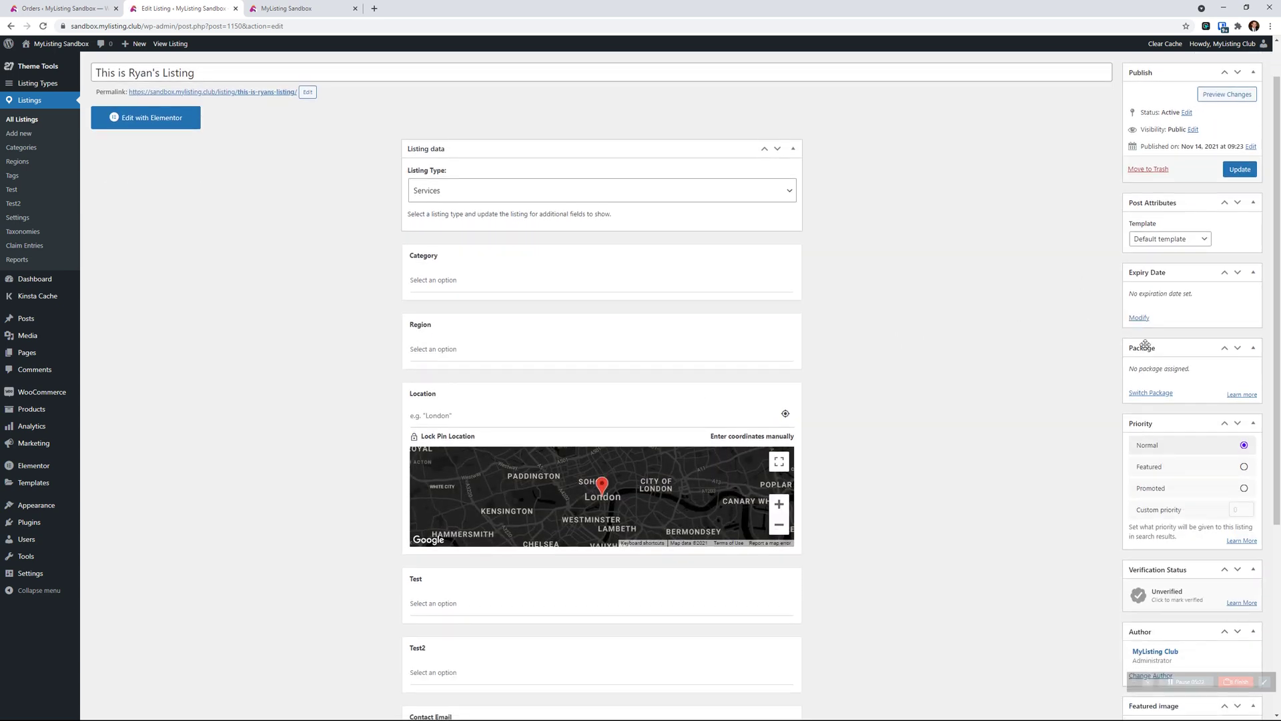
- Try switching the listing's package and find no packages available to select
{"action": "left_click", "coordinate": [1151, 393]}
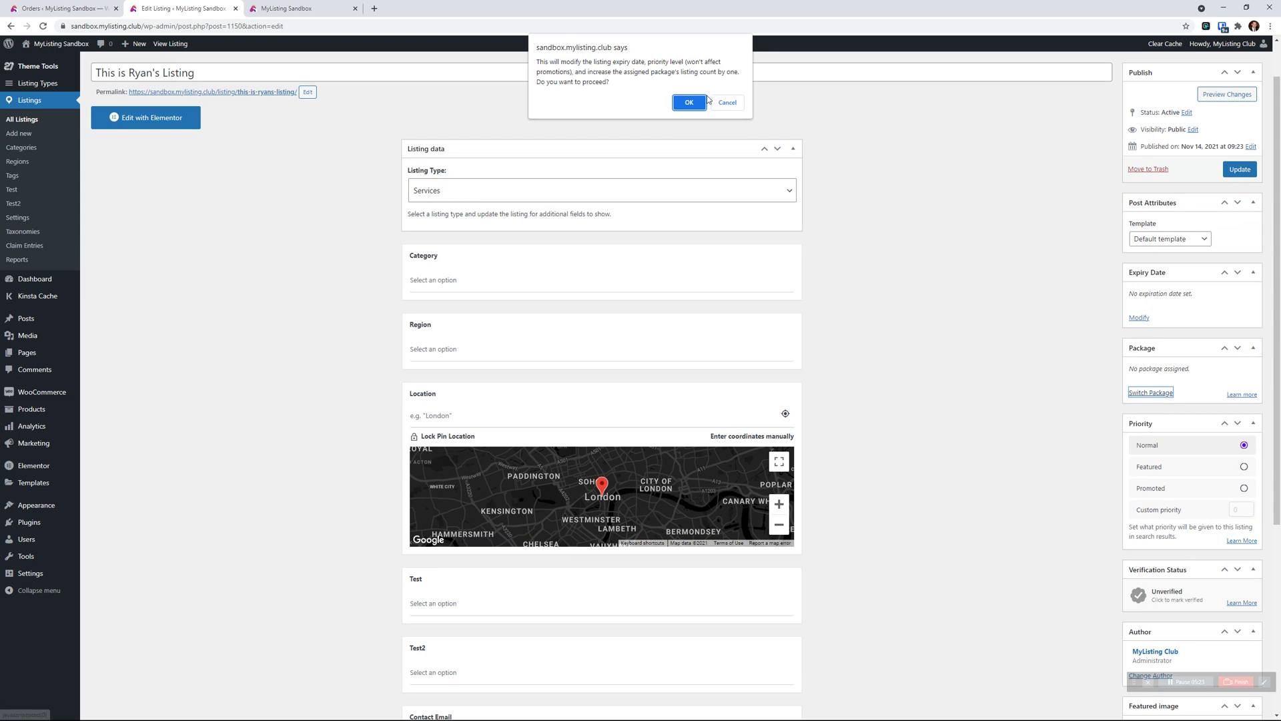
{"action": "left_click", "coordinate": [697, 105]}
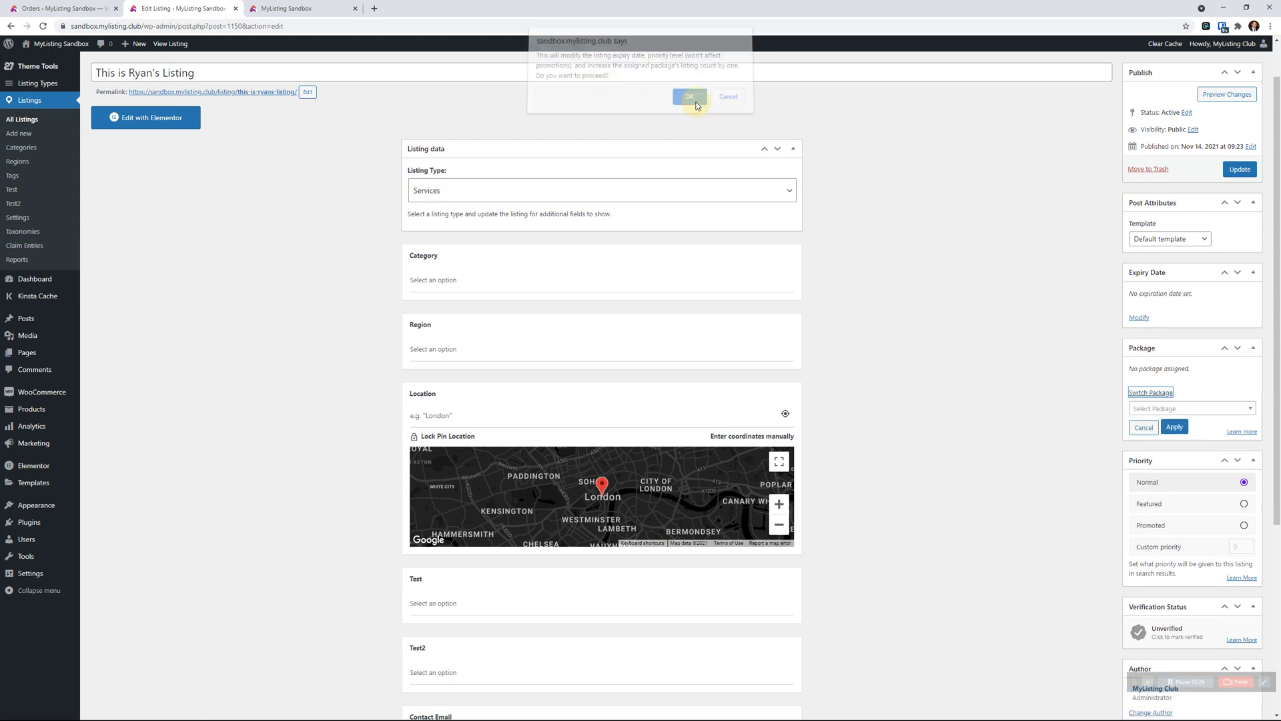
{"action": "left_click", "coordinate": [1151, 410]}
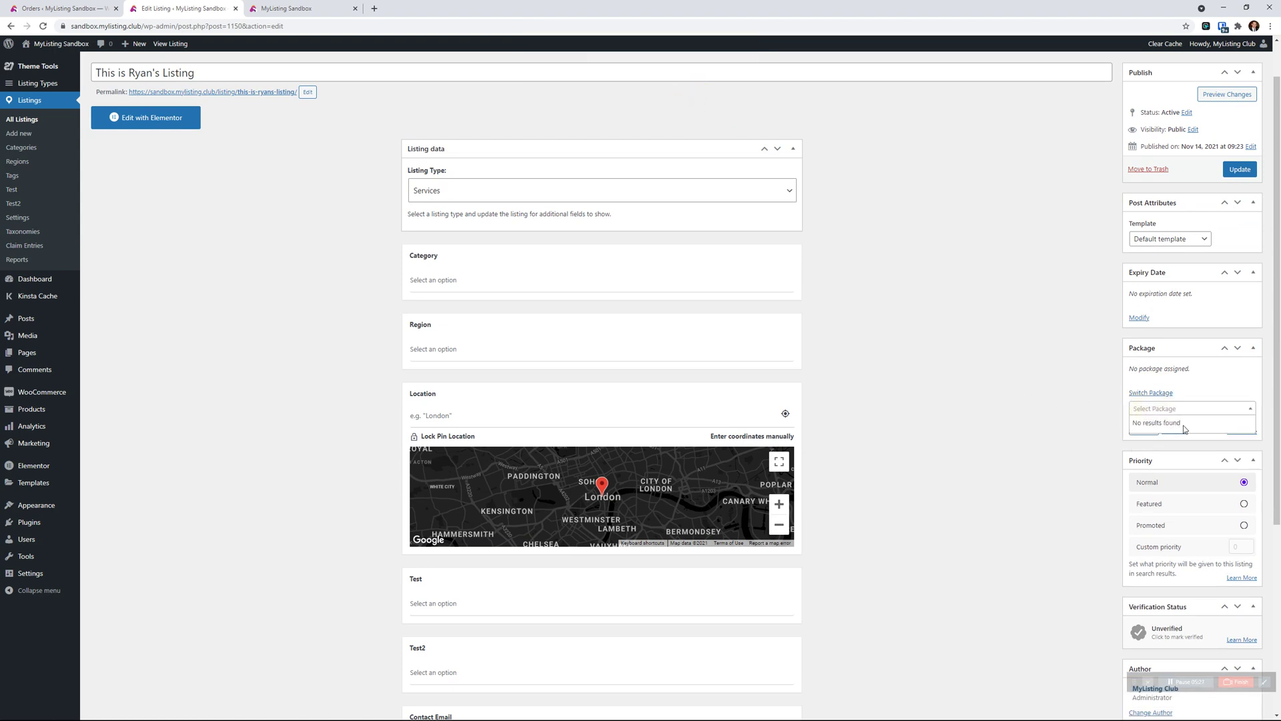
- Open the customer's completed order in a new tab and check its Default ML Package item
{"action": "left_click", "coordinate": [84, 5]}
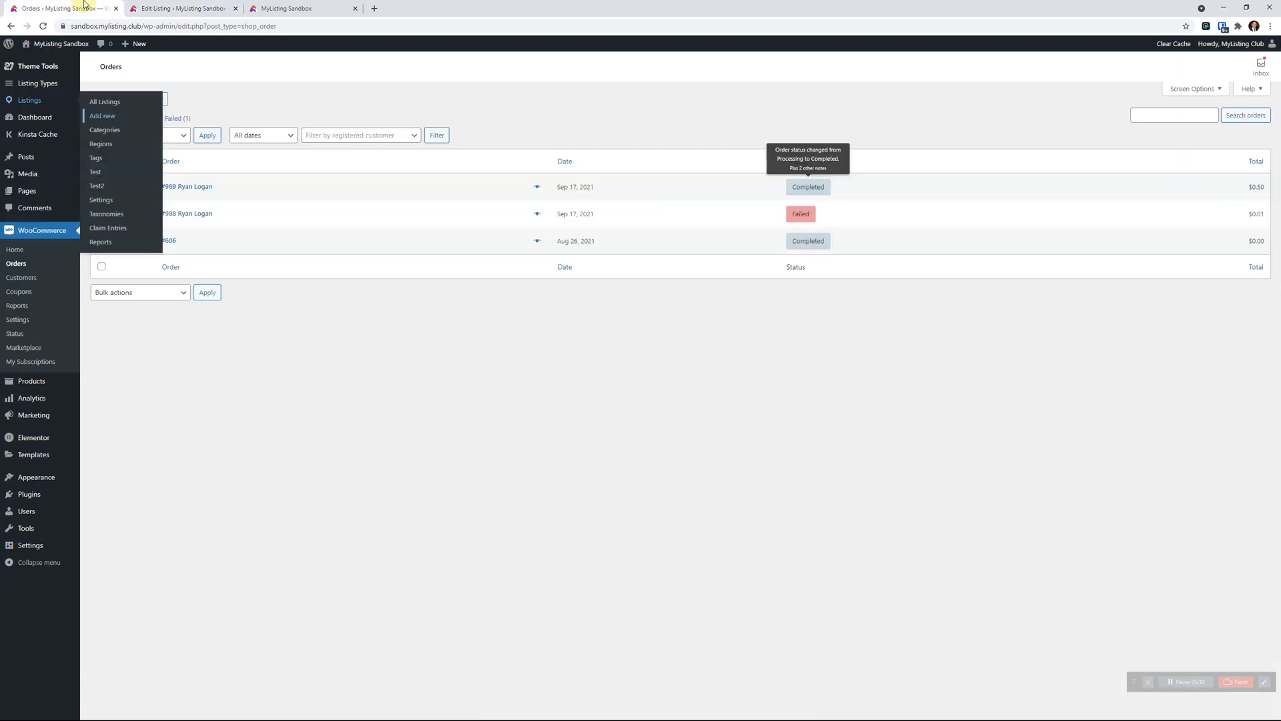
{"action": "right_click", "coordinate": [183, 192]}
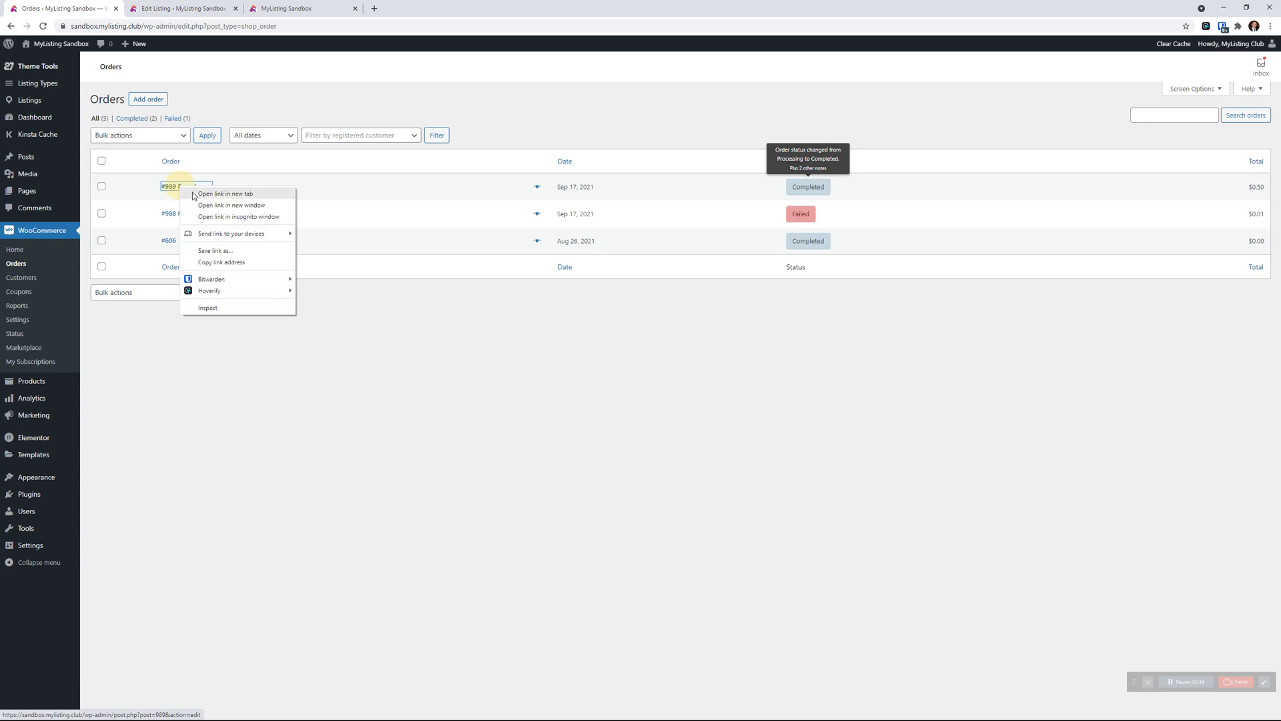
{"action": "left_click", "coordinate": [198, 198]}
{"action": "left_click", "coordinate": [295, 6]}
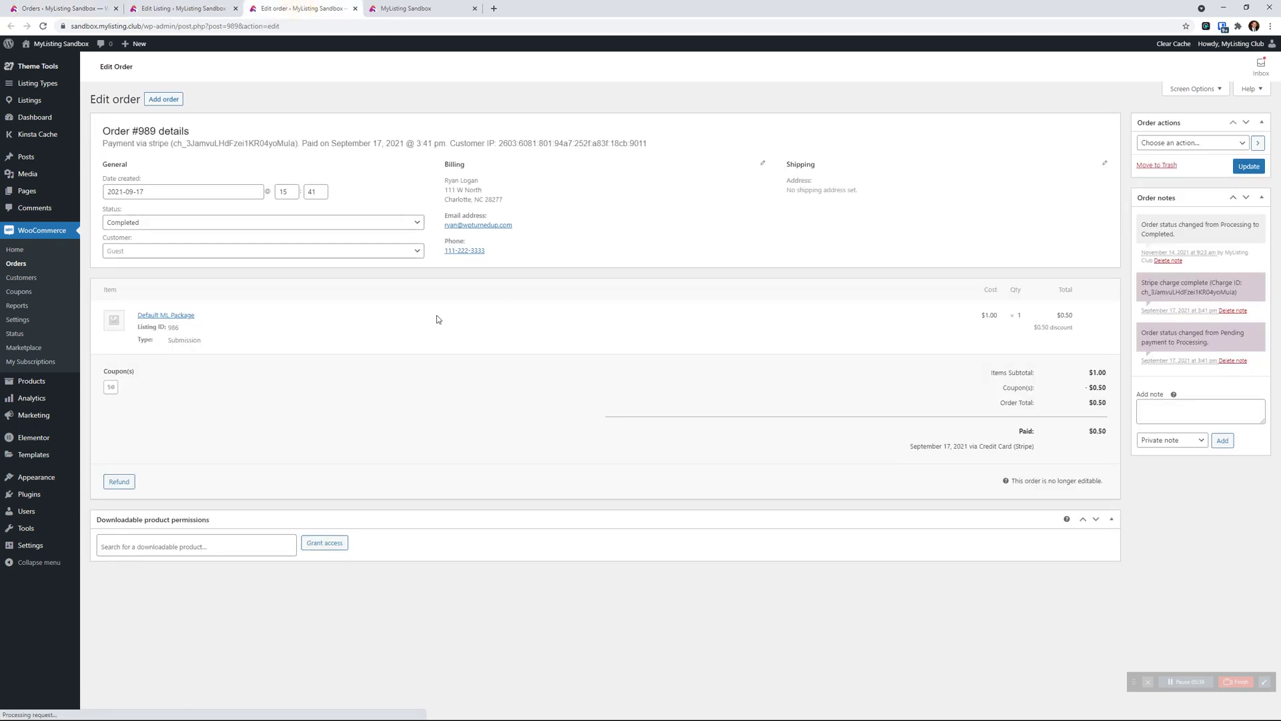
{"action": "left_click_drag", "start_coordinate": [210, 322], "coordinate": [124, 314]}
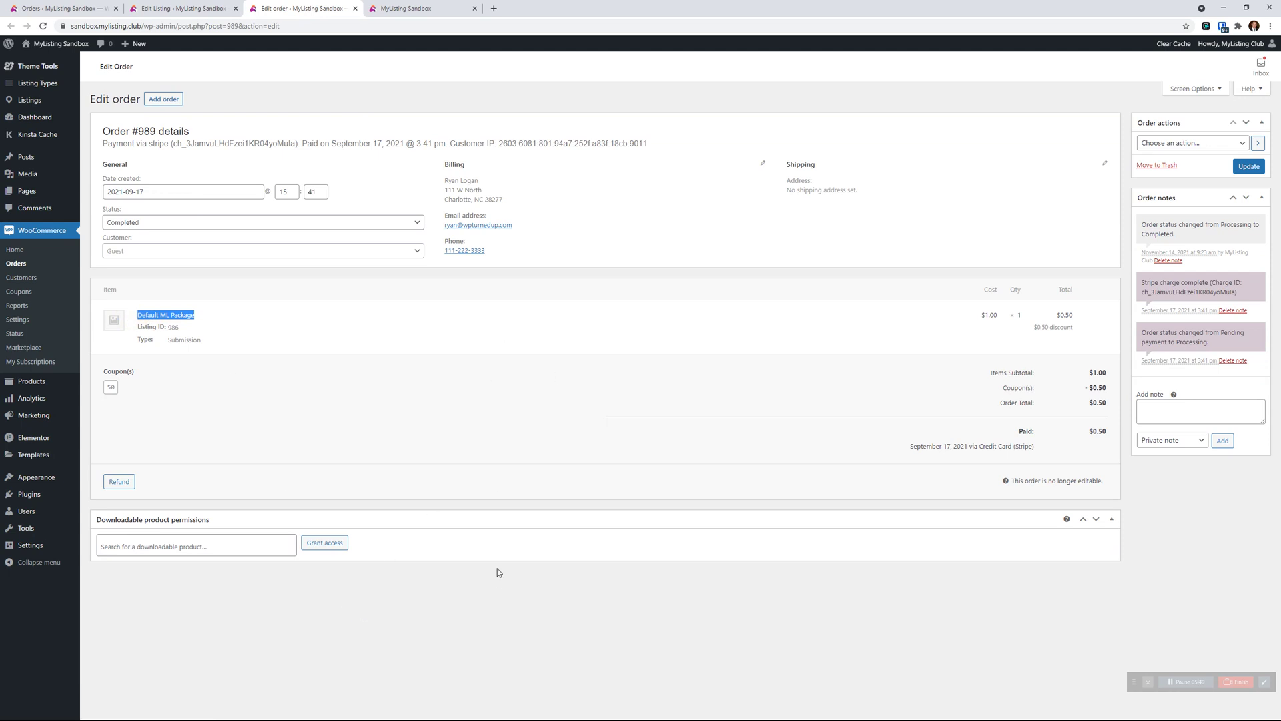
{"action": "left_click", "coordinate": [486, 613]}
- Open Users > Paid Listing Packages, find it empty, and start a new package
{"action": "mouse_move", "coordinate": [28, 512]}
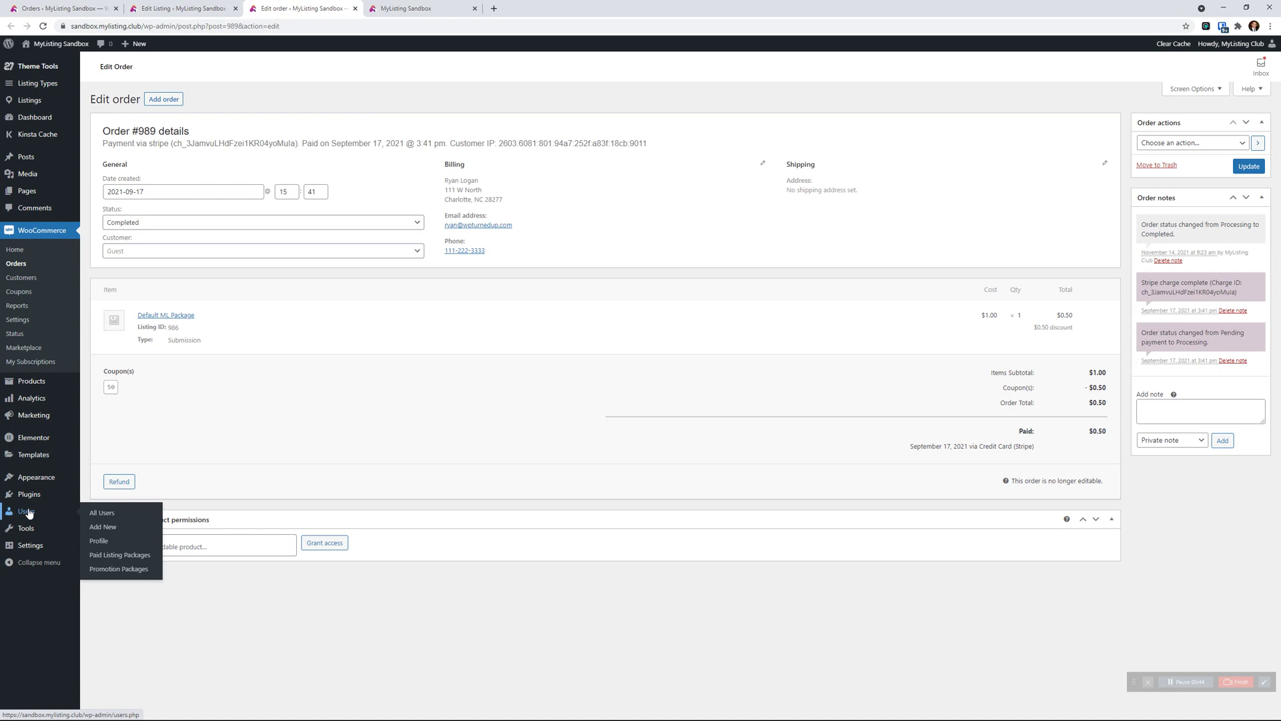
{"action": "left_click", "coordinate": [120, 555]}
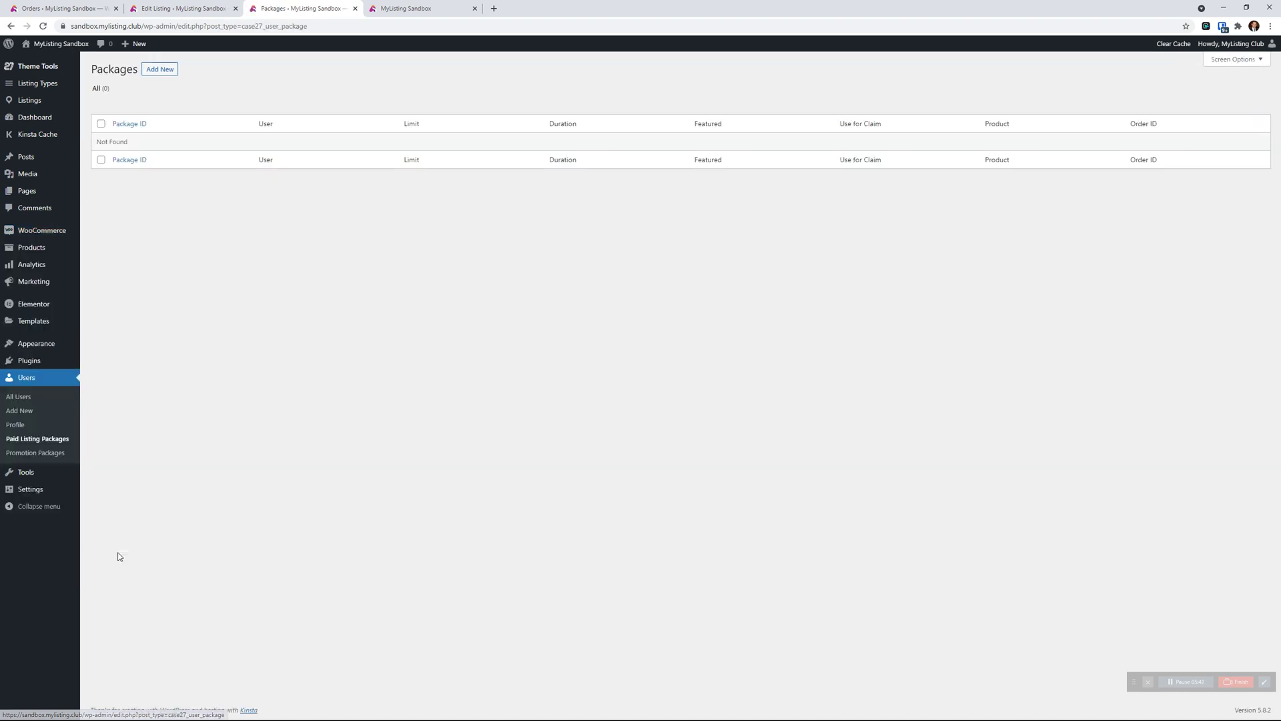
{"action": "left_click", "coordinate": [159, 71]}
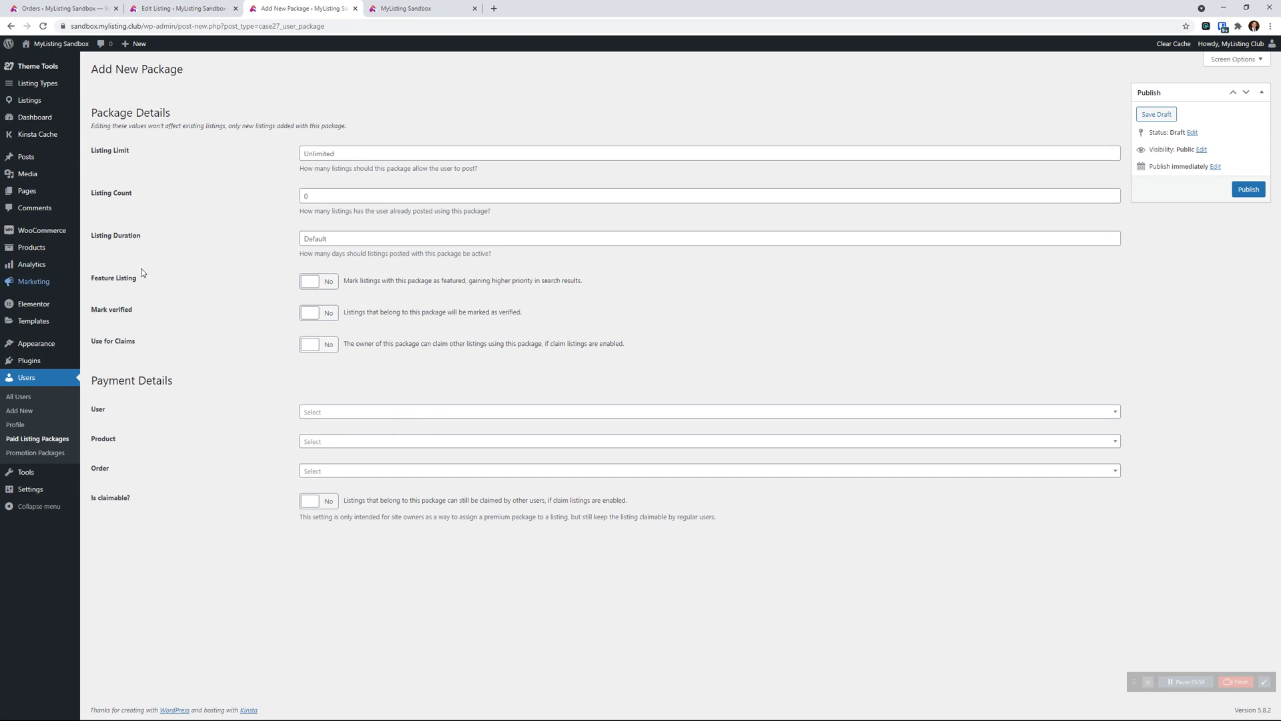
- Open All Products in a new first tab and edit the Default ML Package product
{"action": "mouse_move", "coordinate": [37, 257]}
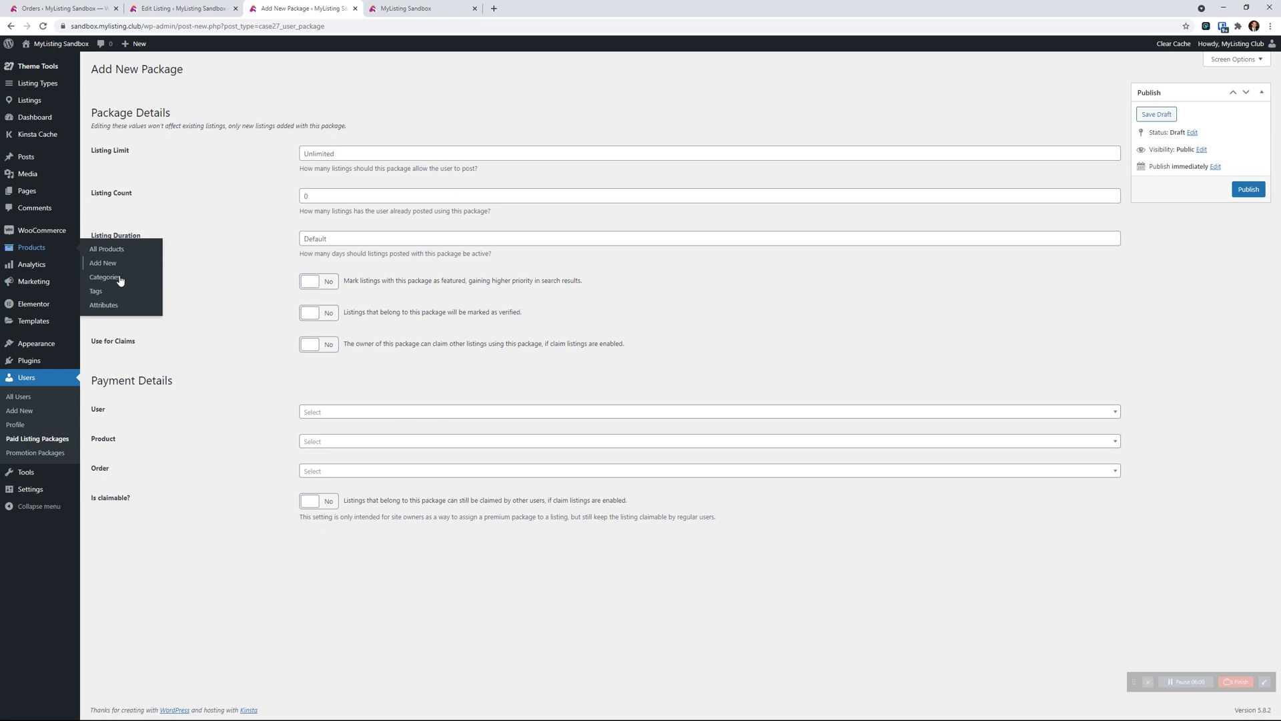
{"action": "right_click", "coordinate": [113, 249]}
{"action": "left_click", "coordinate": [127, 254]}
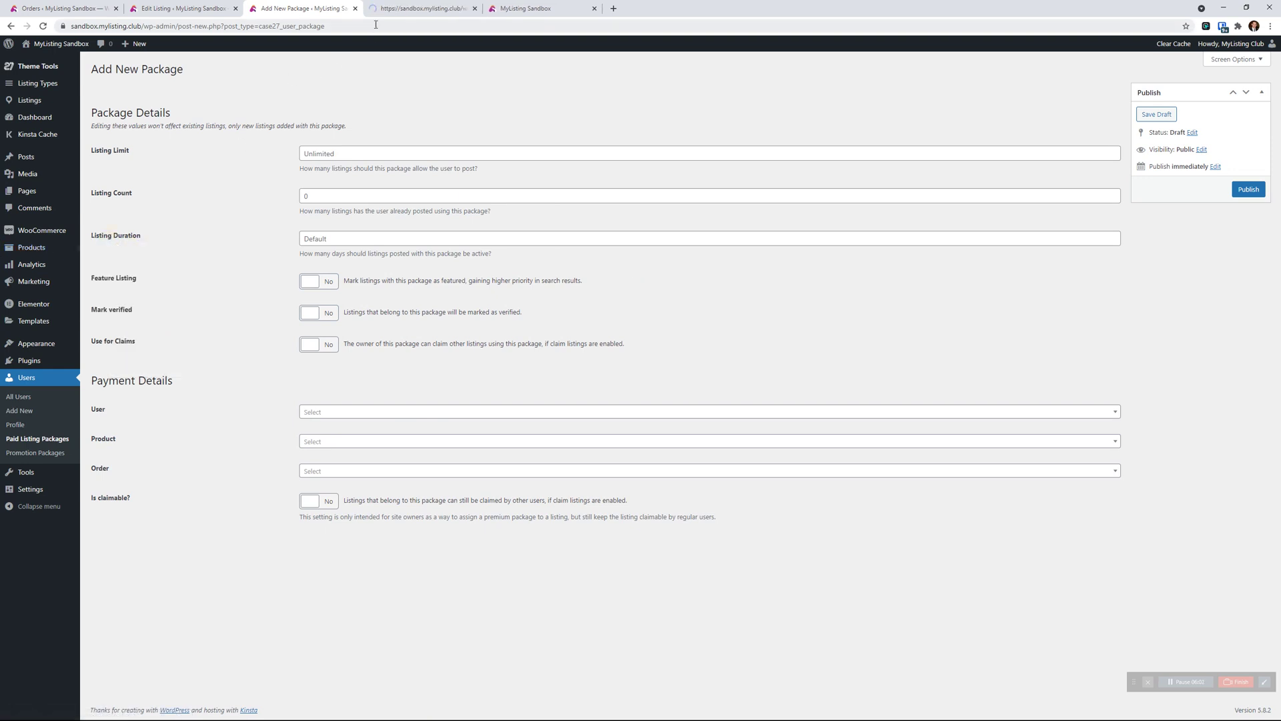
{"action": "key", "text": "ctrl+Tab"}
{"action": "key", "text": "ctrl+shift+Page_Up"}
{"action": "key", "text": "ctrl+shift+Page_Up"}
{"action": "key", "text": "ctrl+shift+Page_Up"}
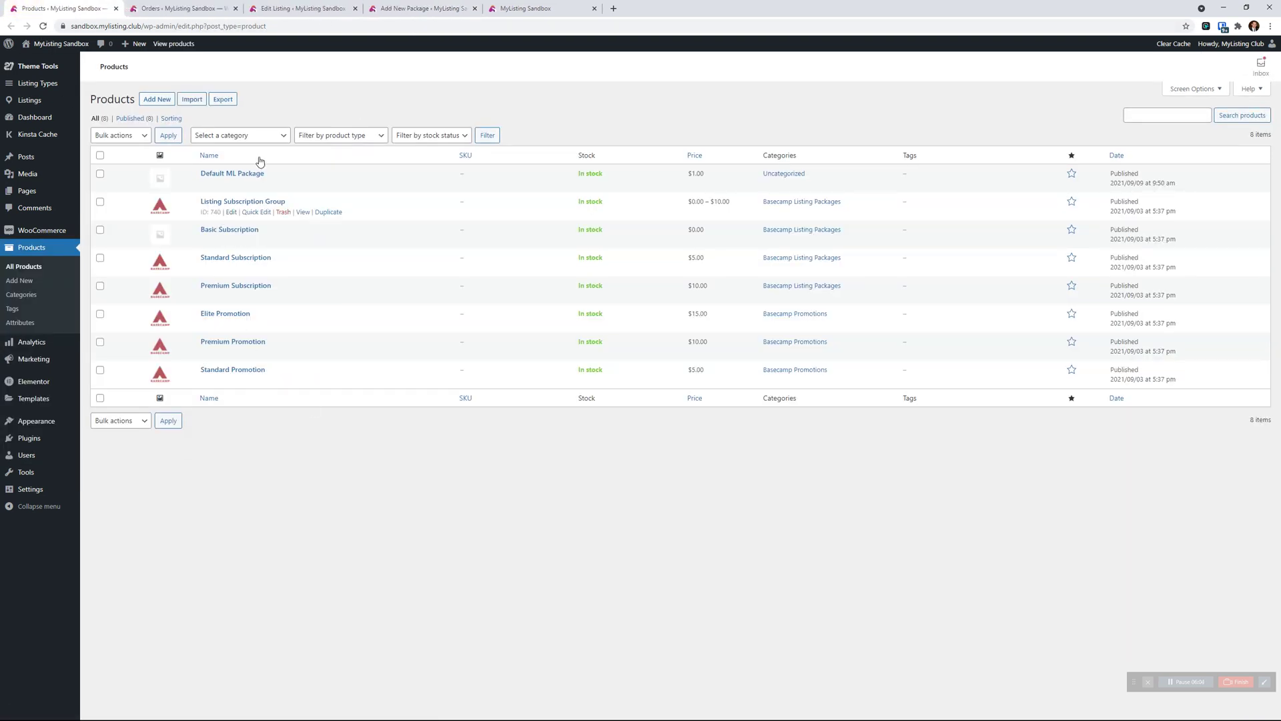
{"action": "left_click", "coordinate": [229, 184]}
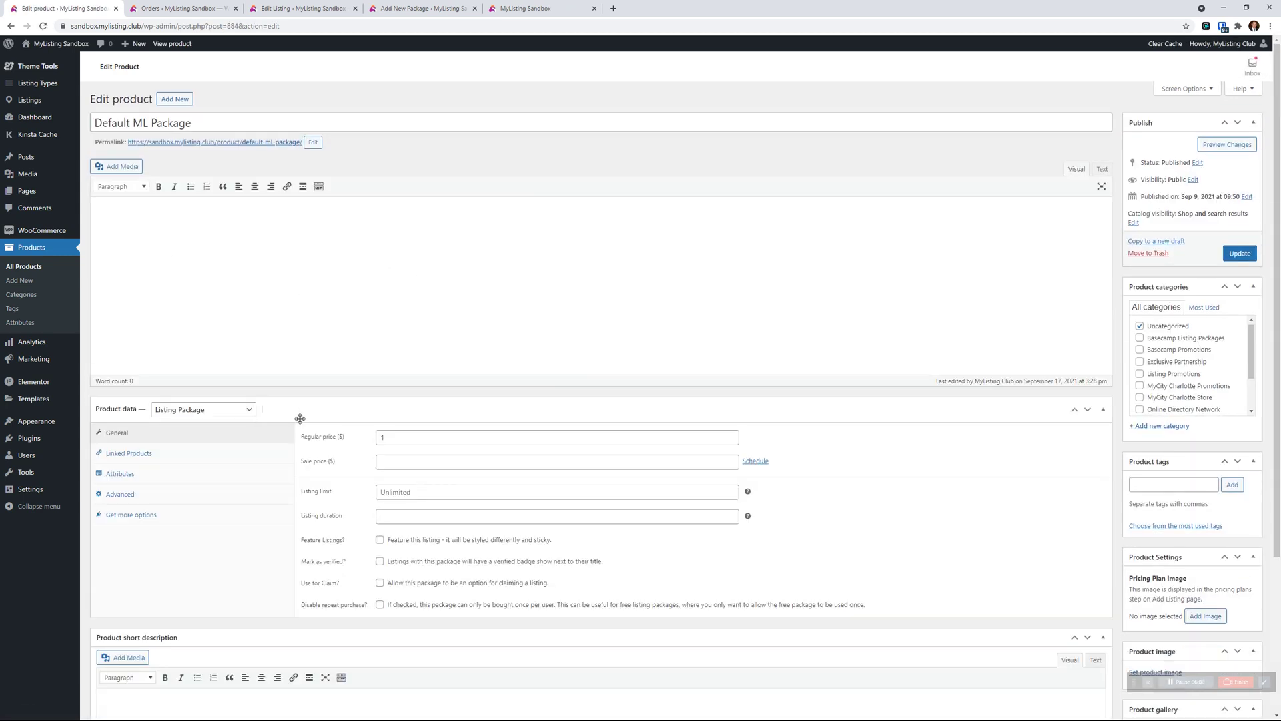
- Keep it a Listing Package, enable Feature Listings, and set the listing limit to 30
{"action": "left_click", "coordinate": [178, 409]}
{"action": "left_click", "coordinate": [342, 408]}
{"action": "scroll", "coordinate": [323, 459], "scroll_direction": "down", "scroll_amount": 1}
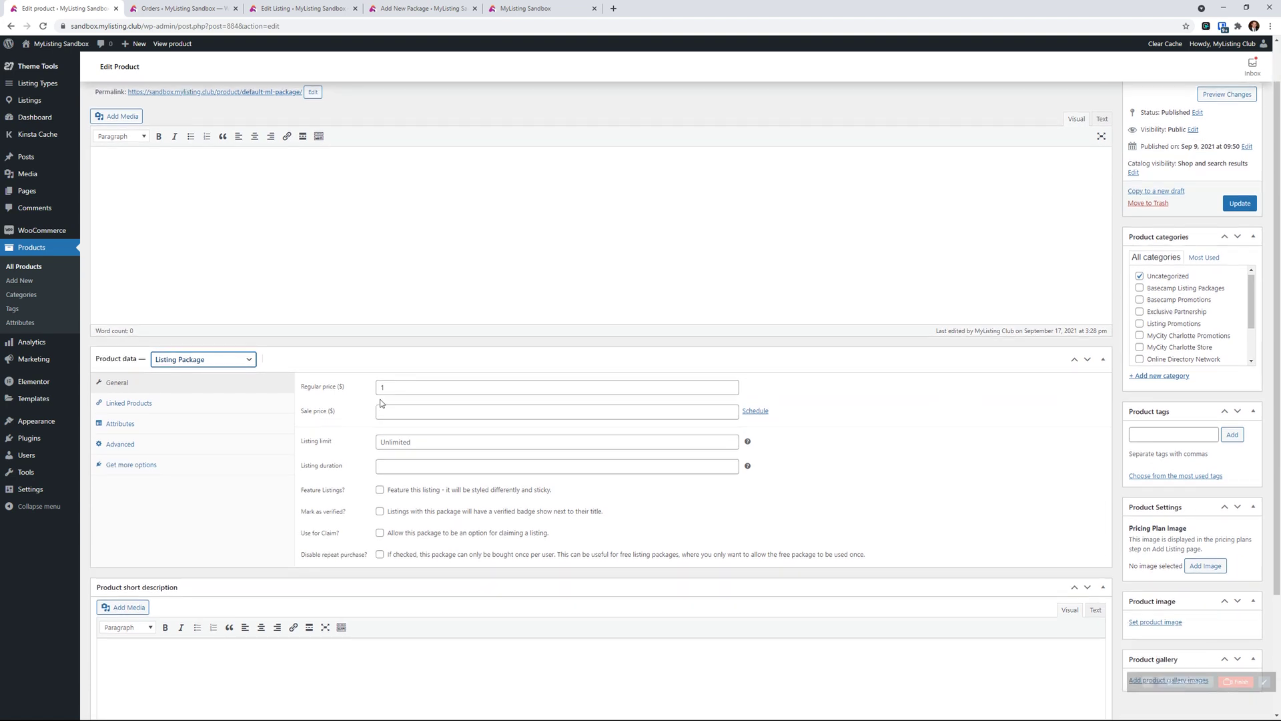
{"action": "double_click", "coordinate": [403, 387]}
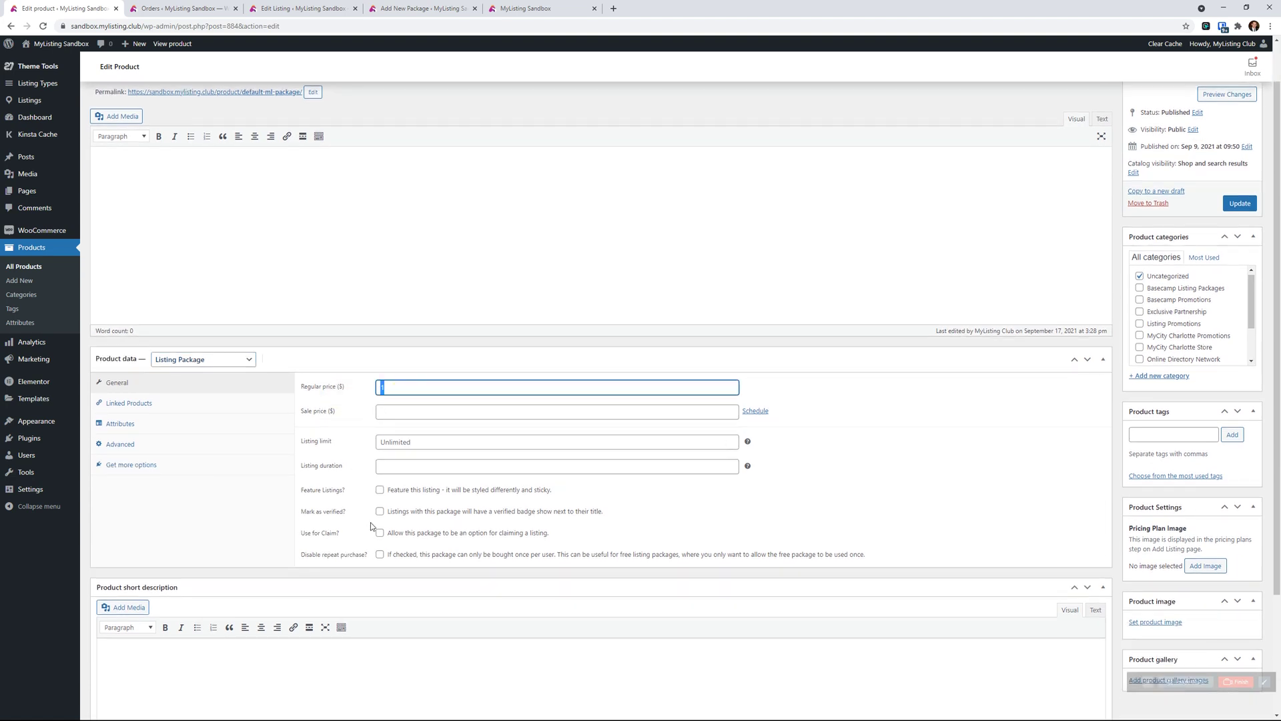
{"action": "left_click", "coordinate": [380, 489]}
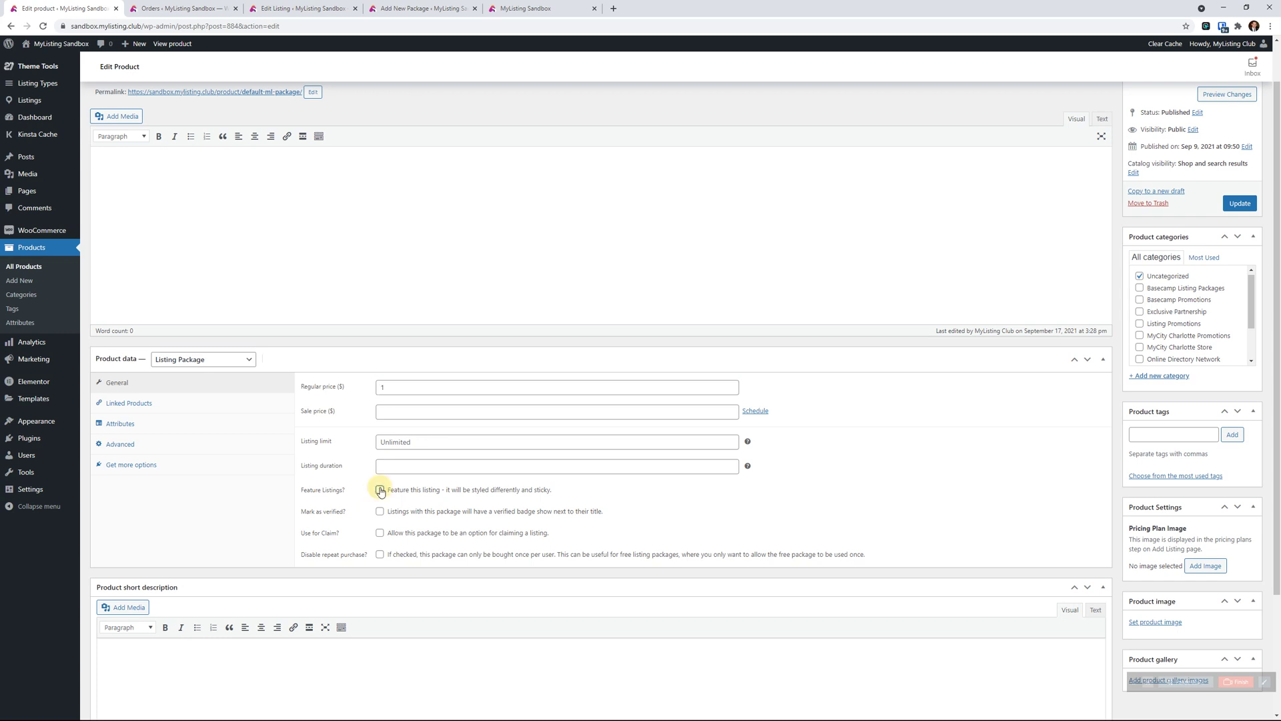
{"action": "left_click", "coordinate": [390, 469]}
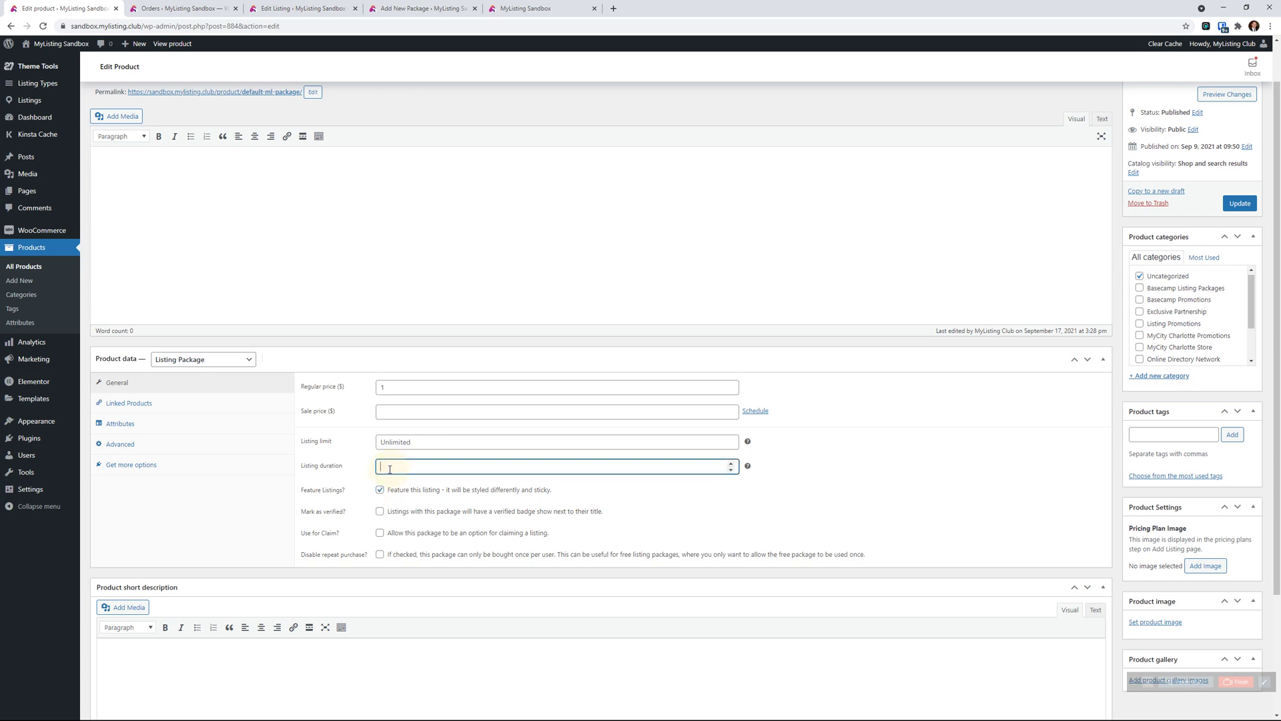
{"action": "left_click", "coordinate": [431, 443]}
{"action": "type", "text": "30"}
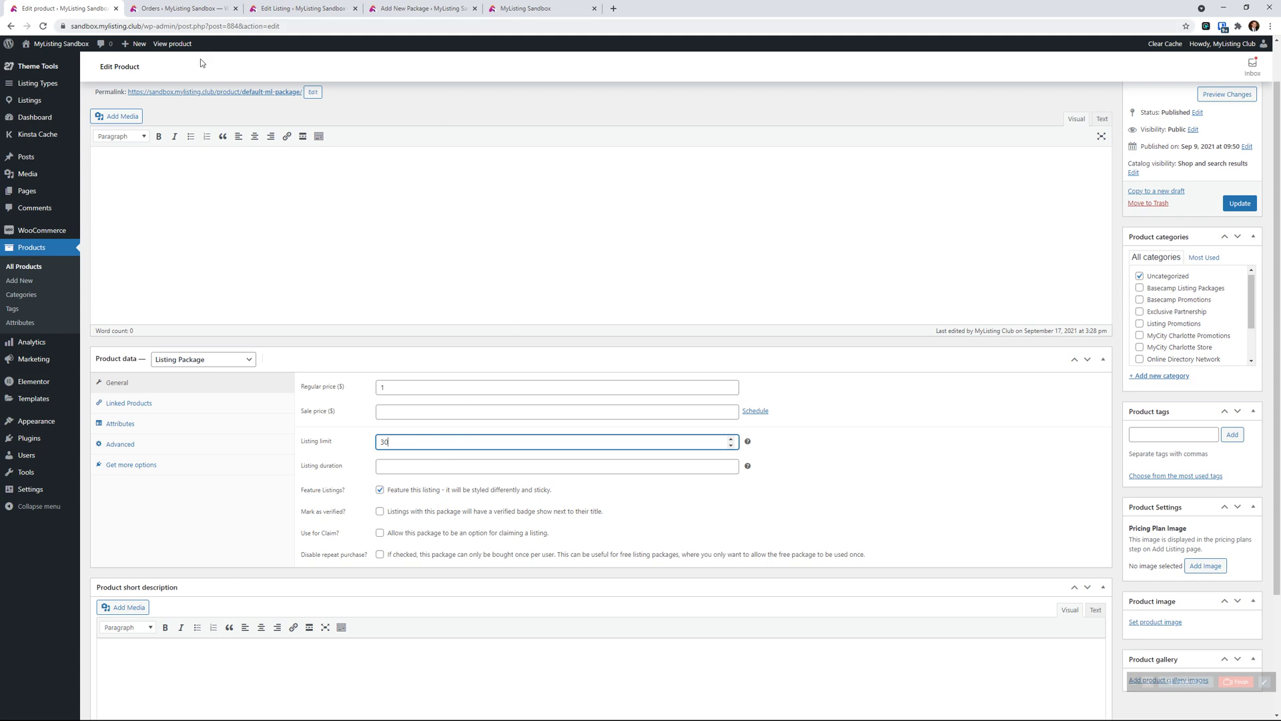
{"action": "left_click", "coordinate": [412, 11]}
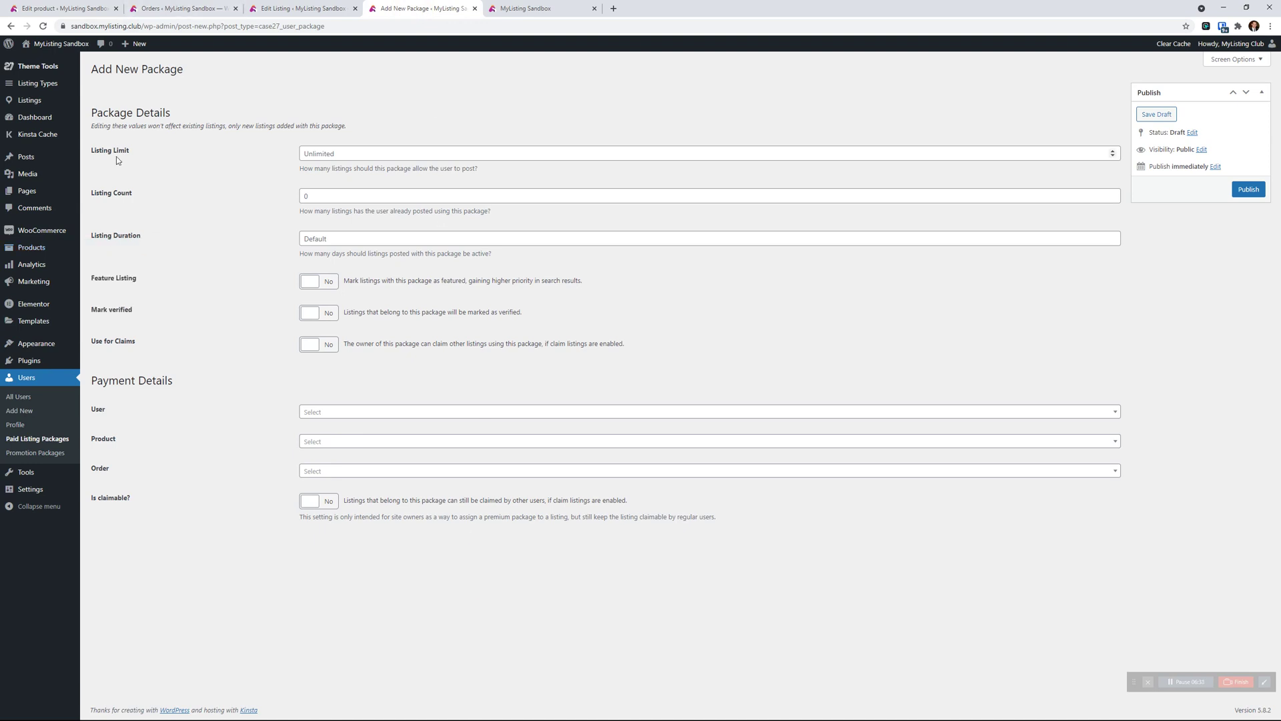
{"action": "triple_click", "coordinate": [87, 152]}
{"action": "left_click", "coordinate": [167, 154]}
{"action": "left_click", "coordinate": [378, 413]}
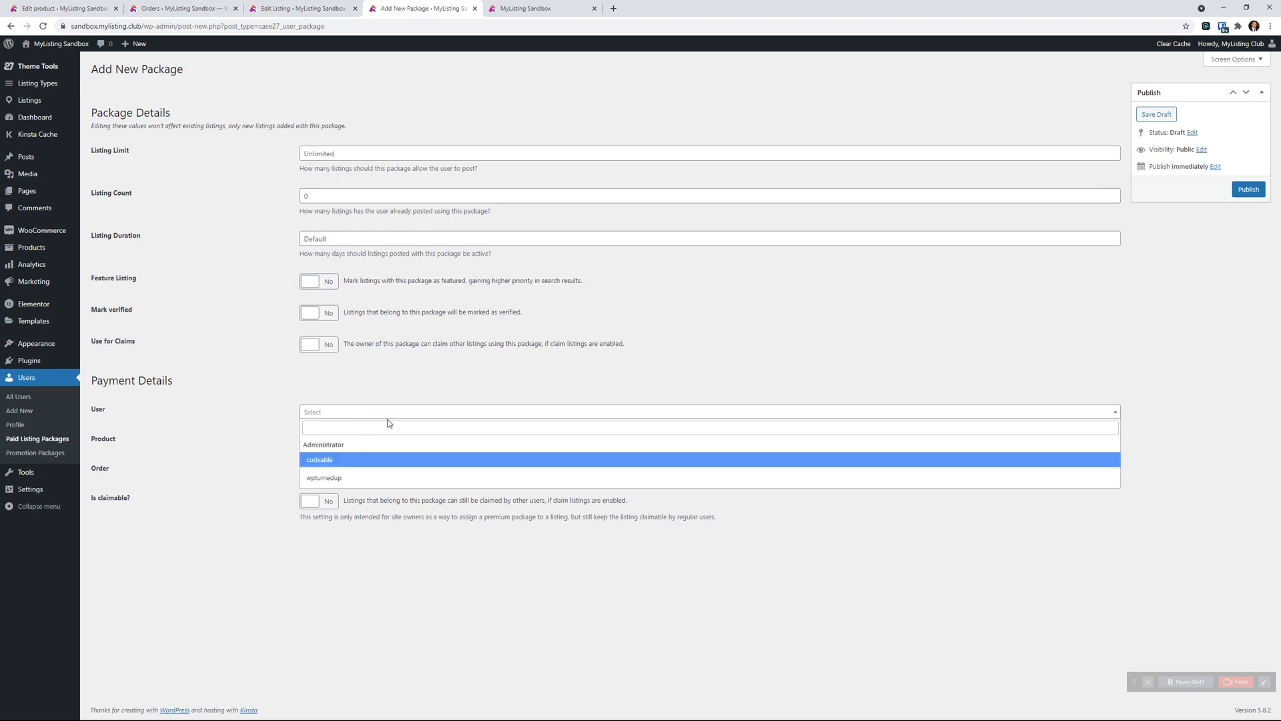
{"action": "left_click", "coordinate": [331, 478]}
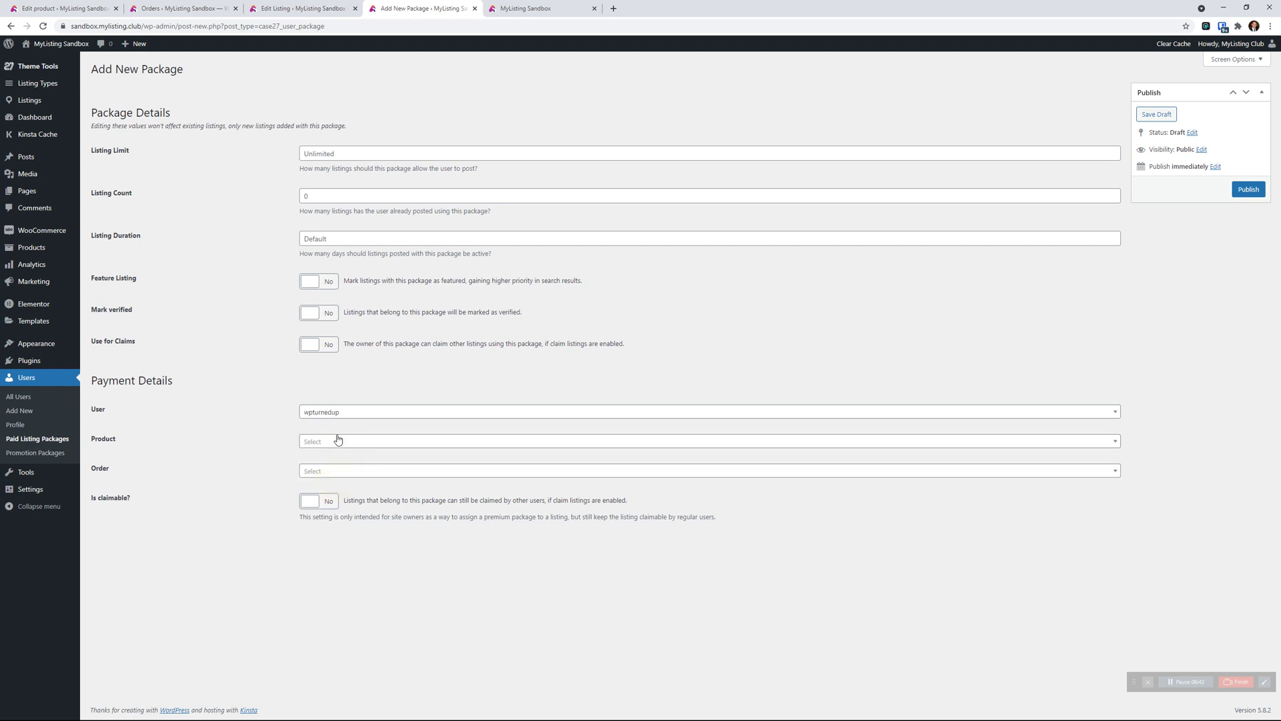
{"action": "left_click", "coordinate": [256, 417]}
{"action": "left_click", "coordinate": [329, 446]}
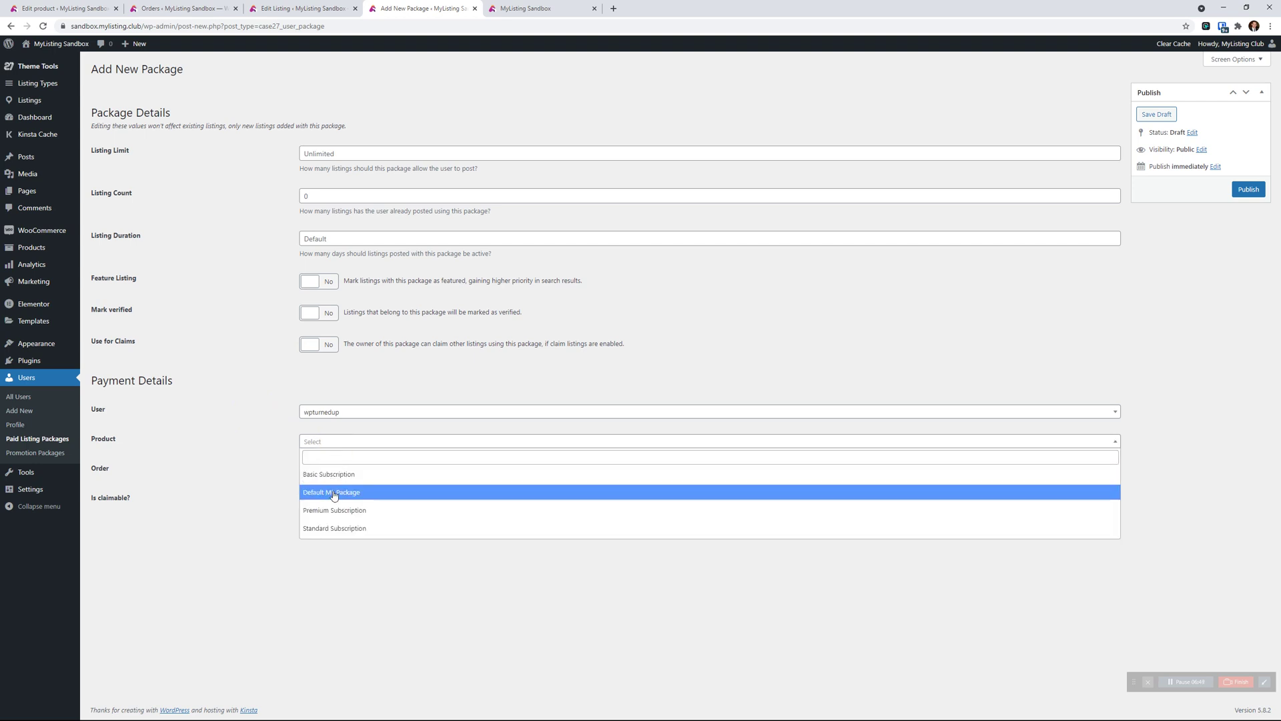
{"action": "left_click", "coordinate": [333, 495]}
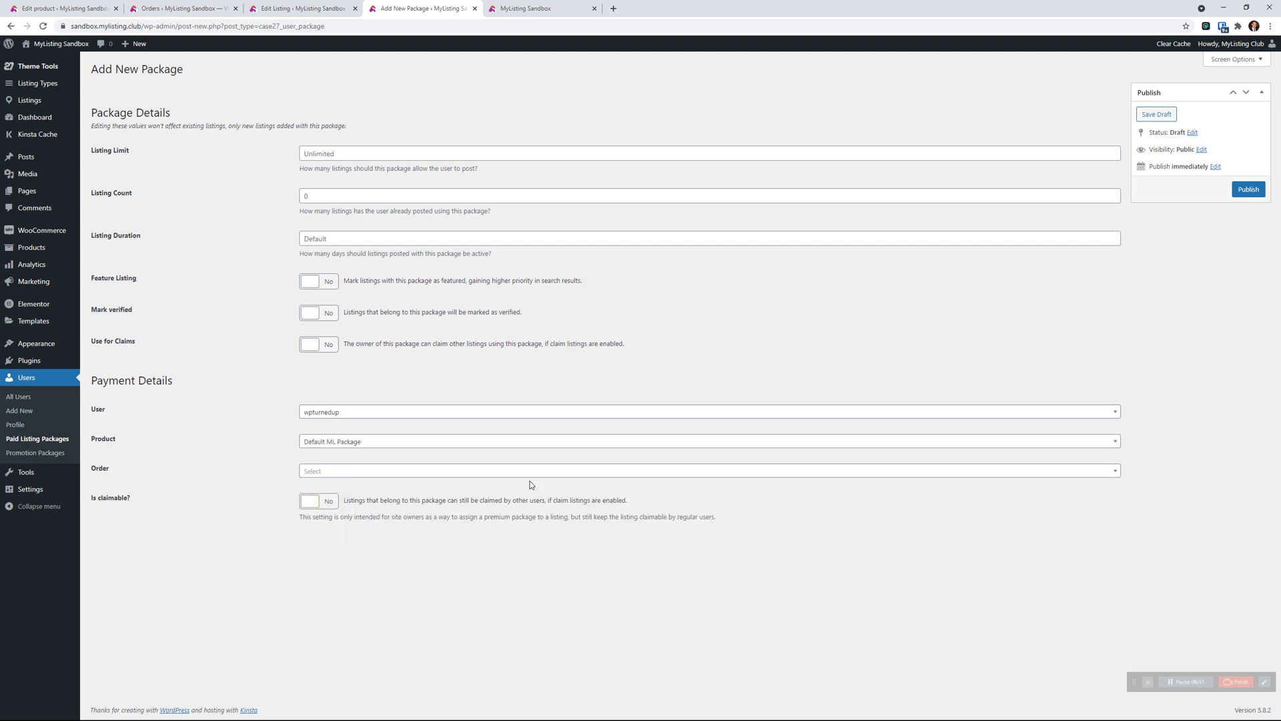
{"action": "left_click", "coordinate": [361, 442]}
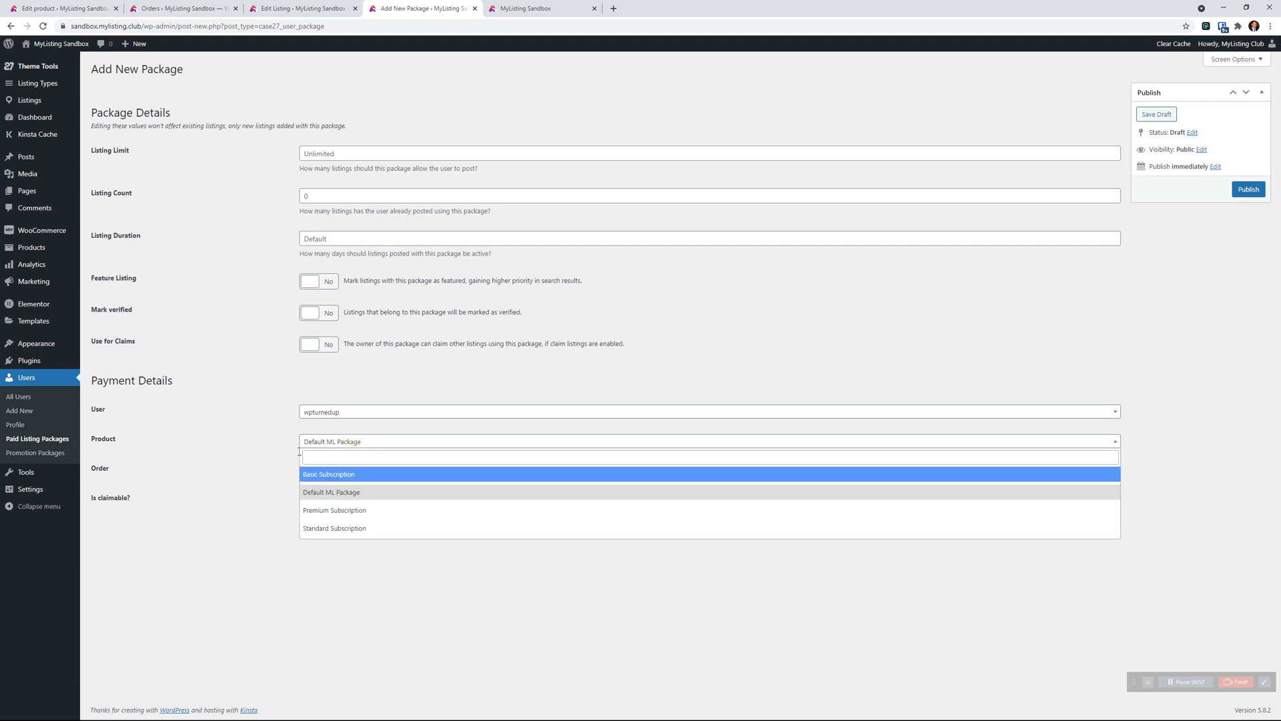
{"action": "left_click", "coordinate": [361, 443]}
{"action": "left_click", "coordinate": [43, 26]}
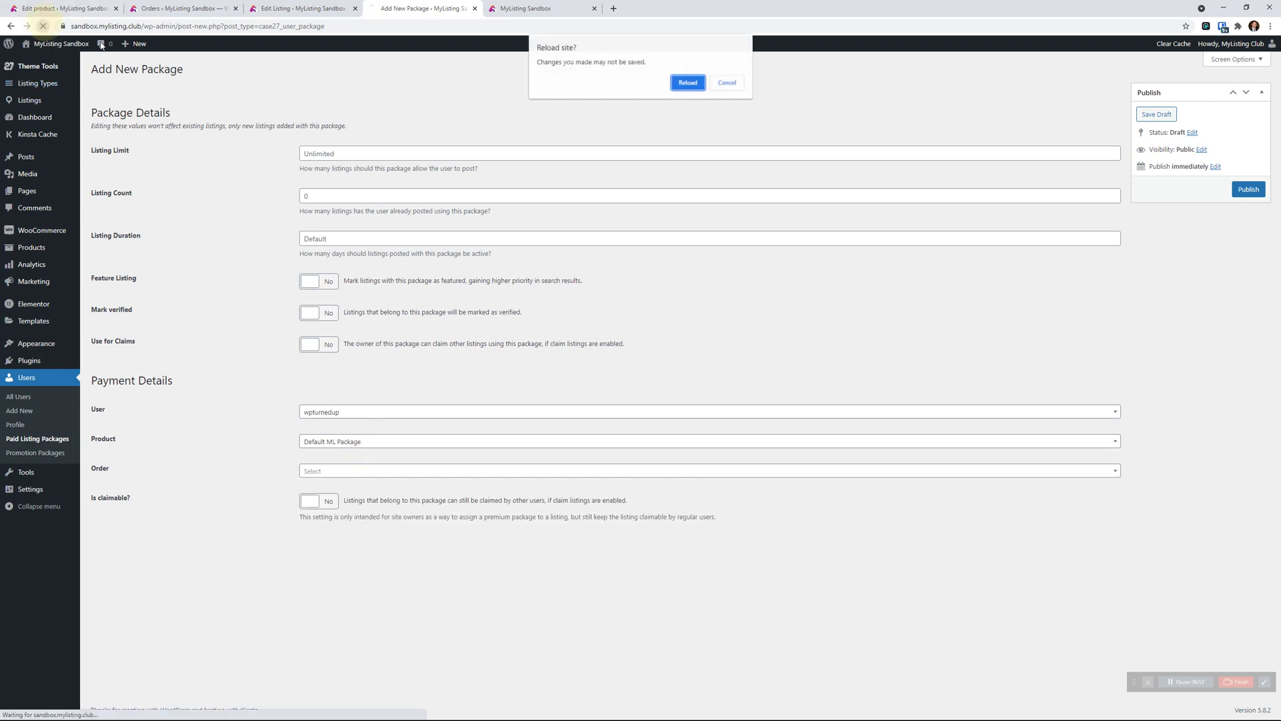
{"action": "left_click", "coordinate": [681, 81]}
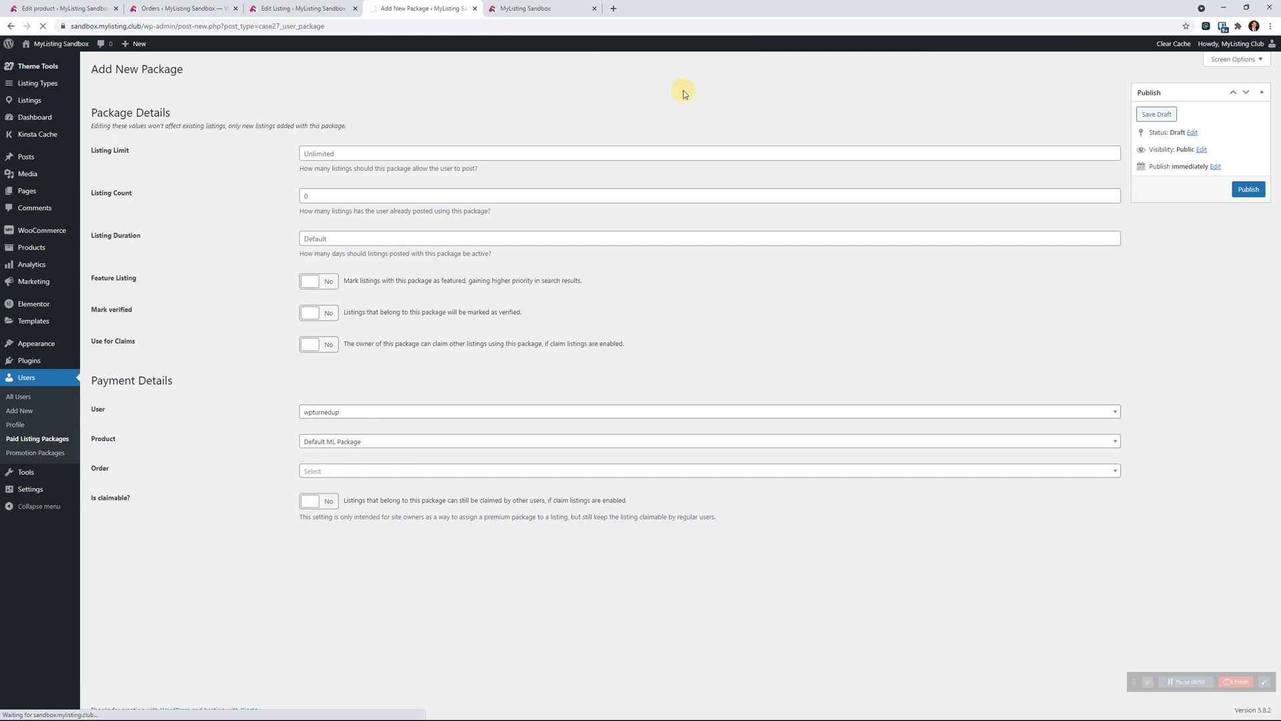
{"action": "left_click", "coordinate": [361, 414]}
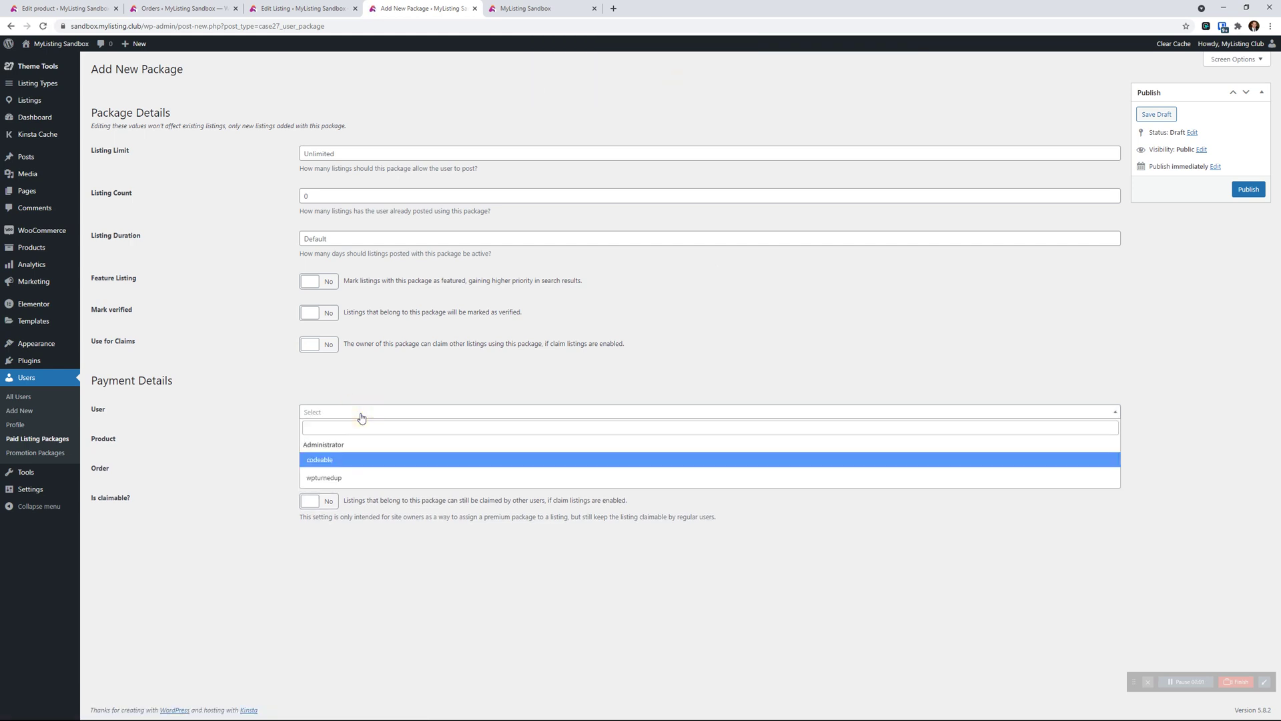
{"action": "left_click", "coordinate": [367, 477]}
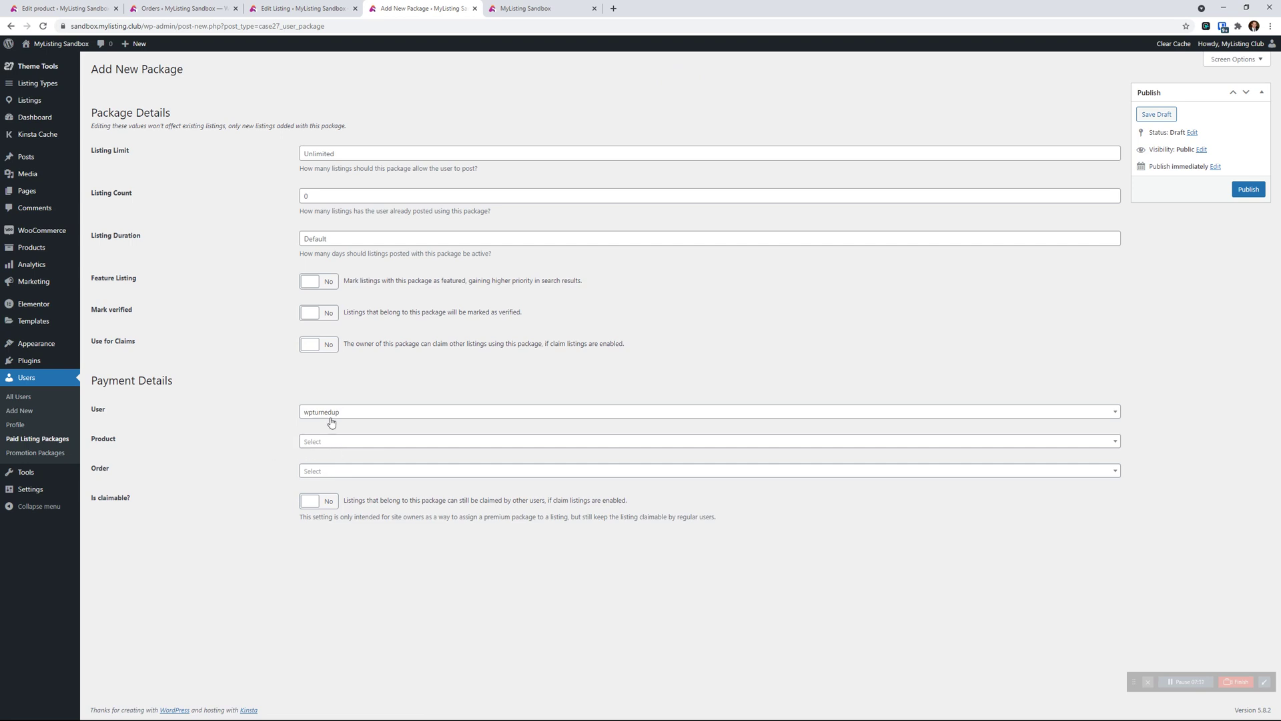
{"action": "left_click", "coordinate": [319, 443]}
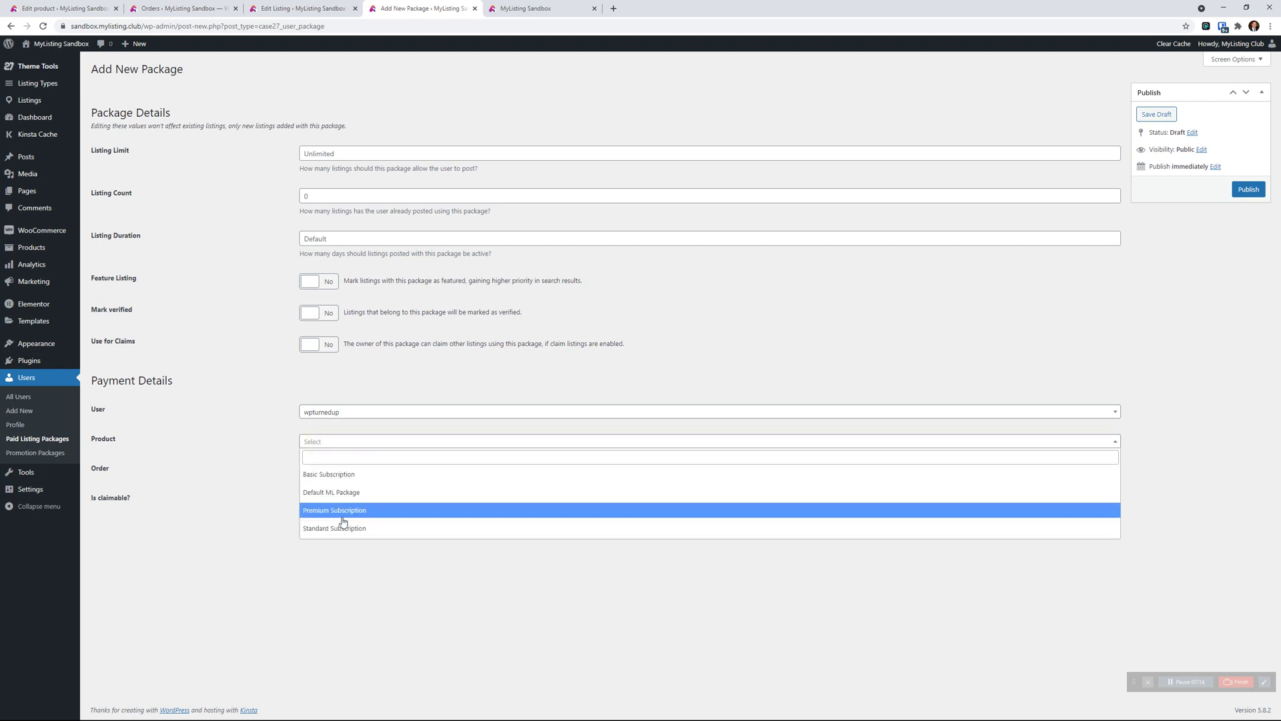
{"action": "left_click", "coordinate": [343, 497]}
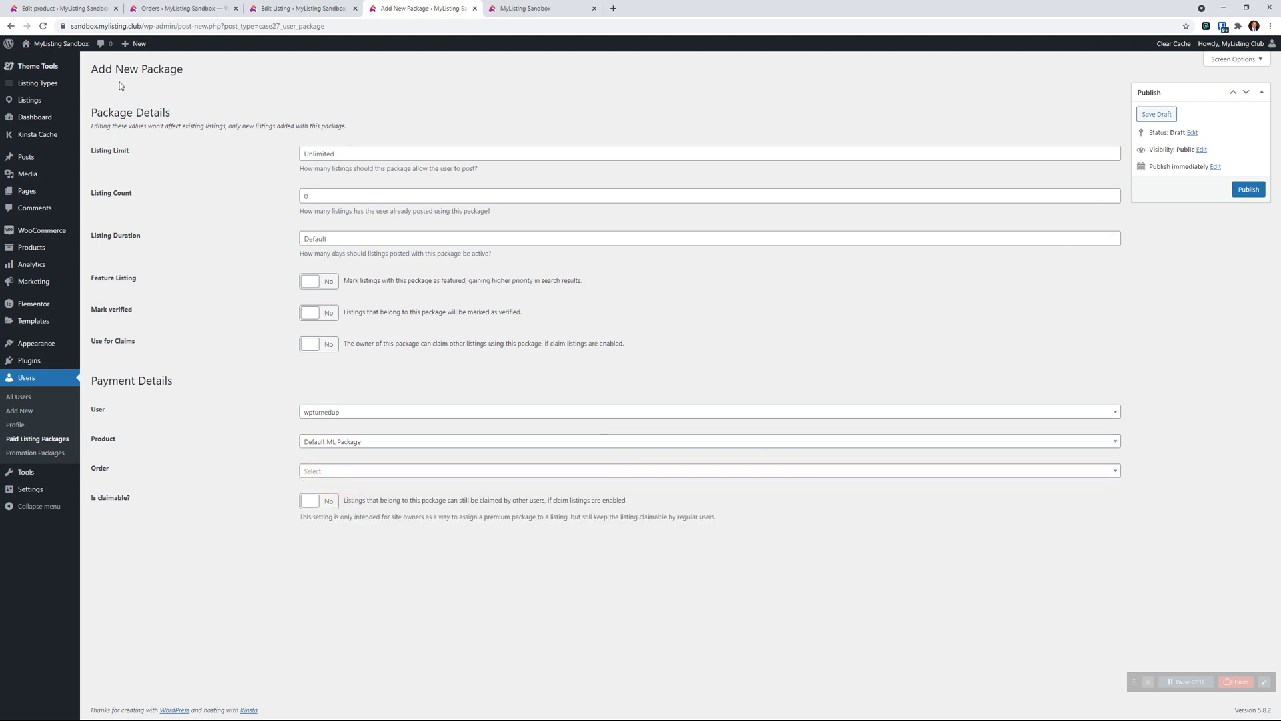
{"action": "left_click", "coordinate": [43, 26]}
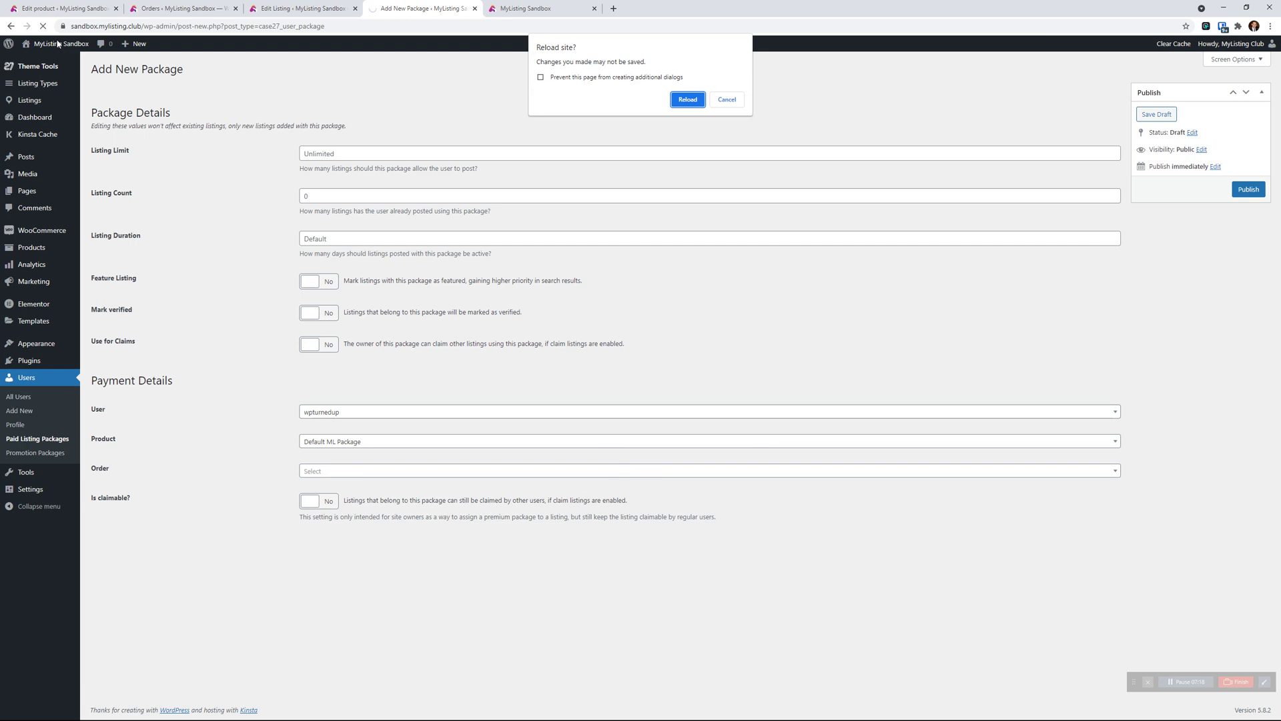
{"action": "left_click", "coordinate": [687, 100]}
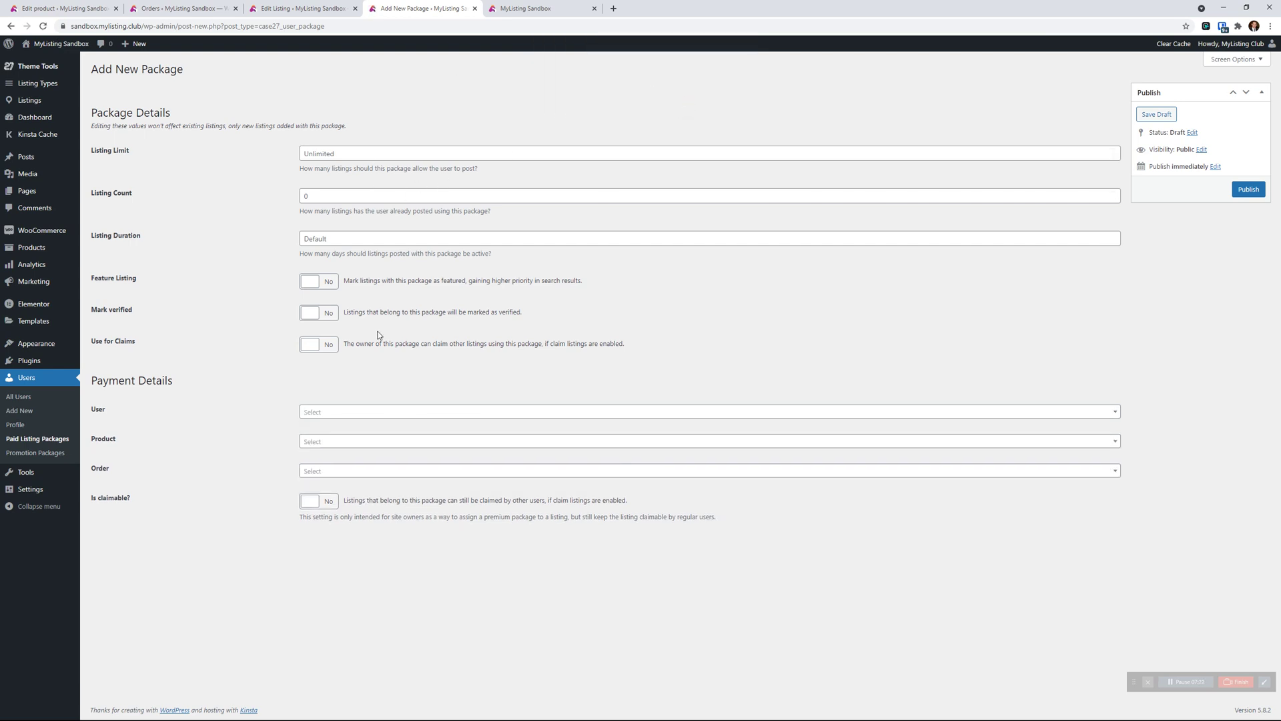
- Link the new package to the customer's user and completed September 17 order, then publish it
{"action": "left_click", "coordinate": [430, 411]}
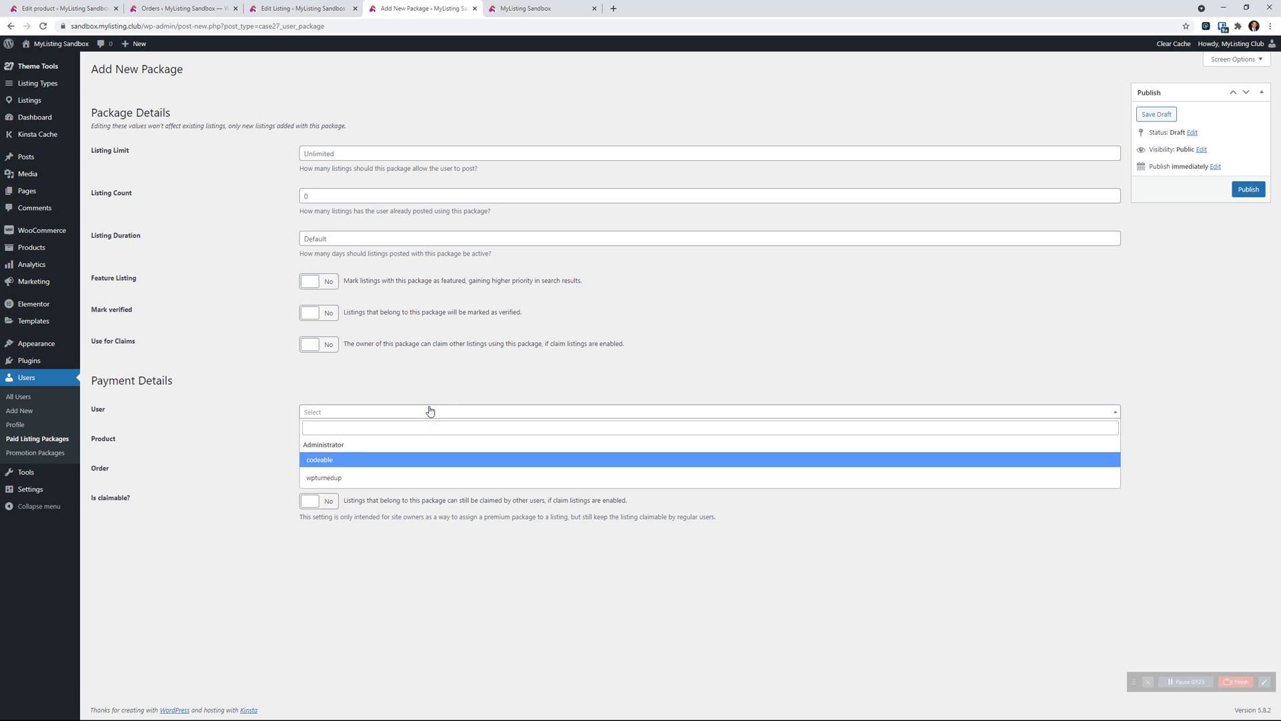
{"action": "left_click", "coordinate": [404, 476]}
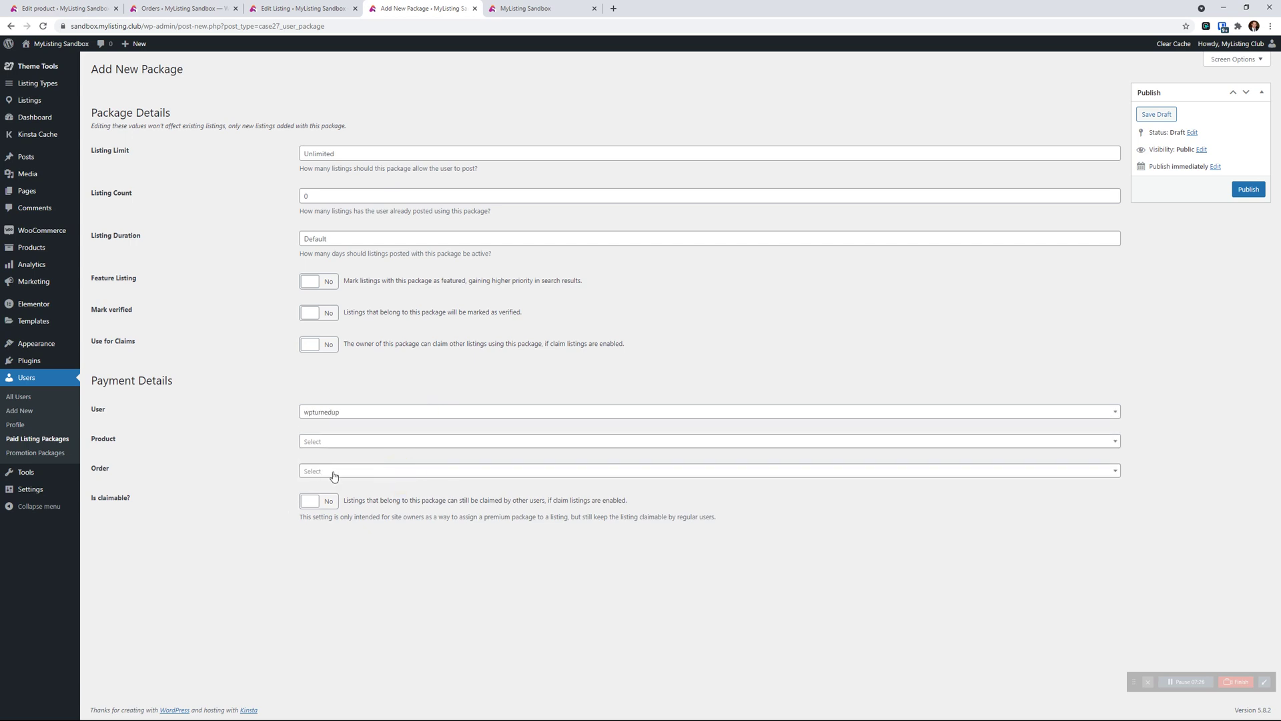
{"action": "left_click", "coordinate": [334, 472]}
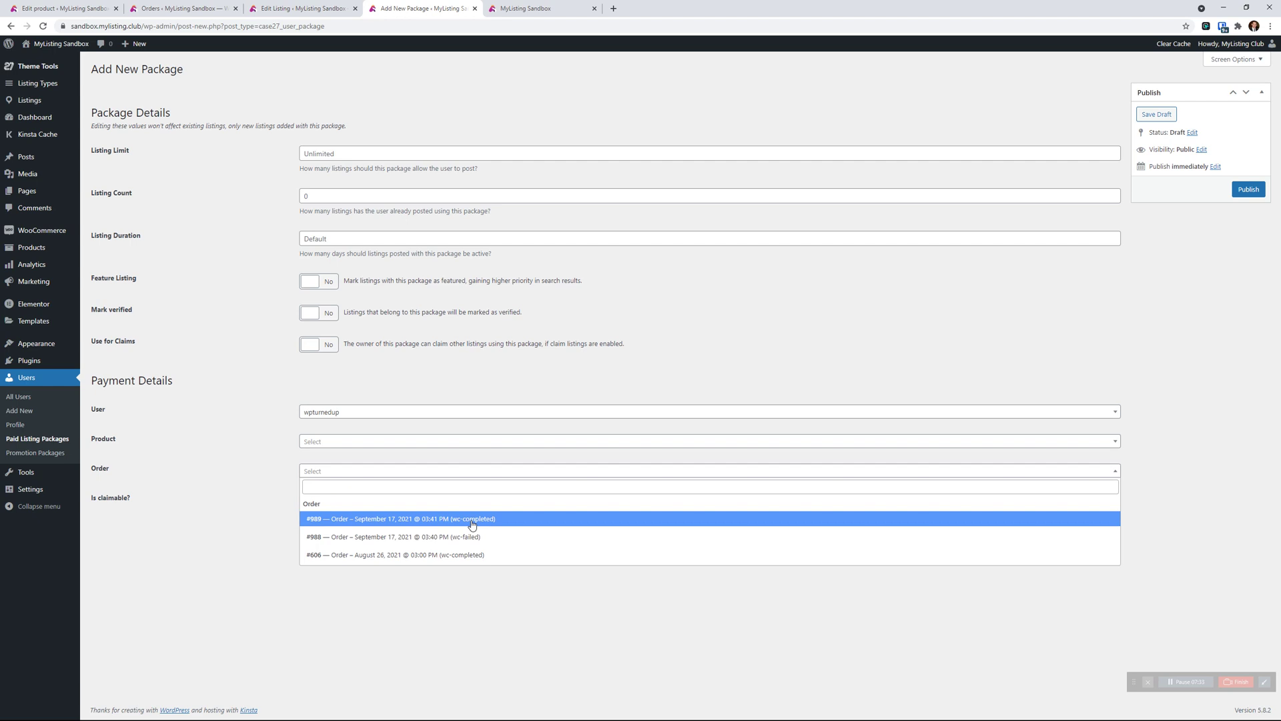
{"action": "left_click", "coordinate": [181, 8]}
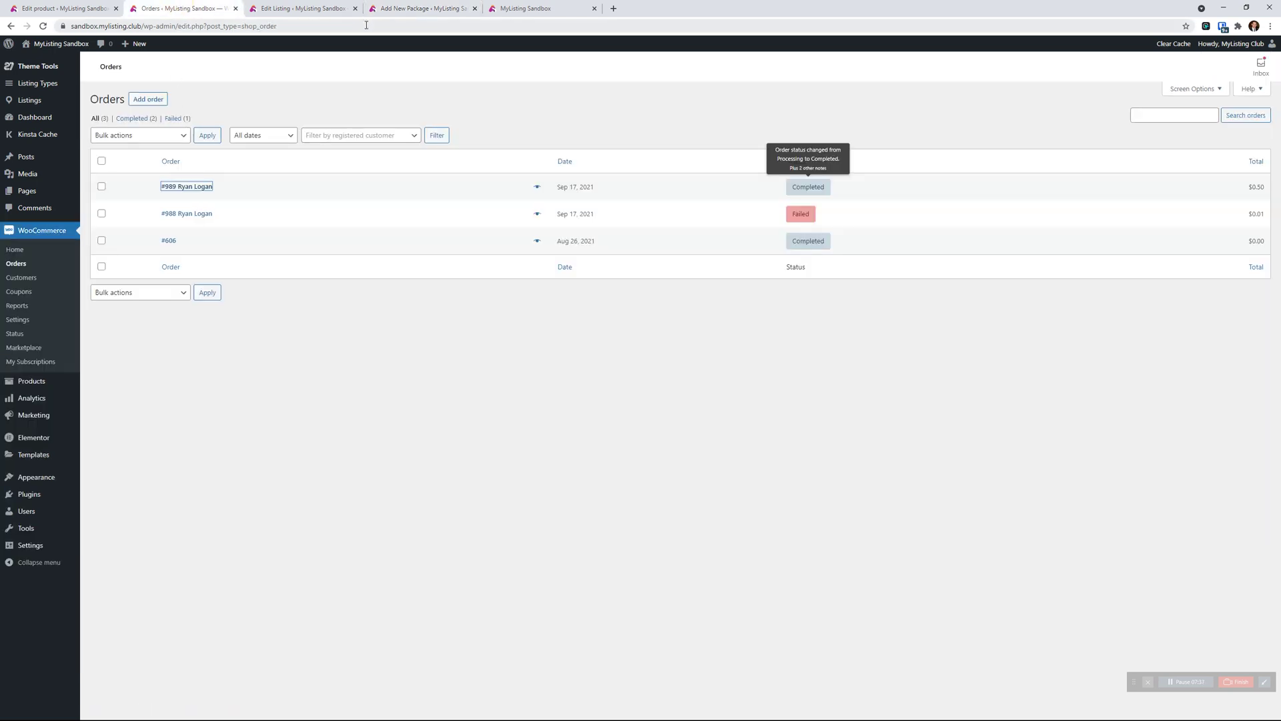
{"action": "left_click", "coordinate": [403, 8]}
{"action": "left_click", "coordinate": [400, 519]}
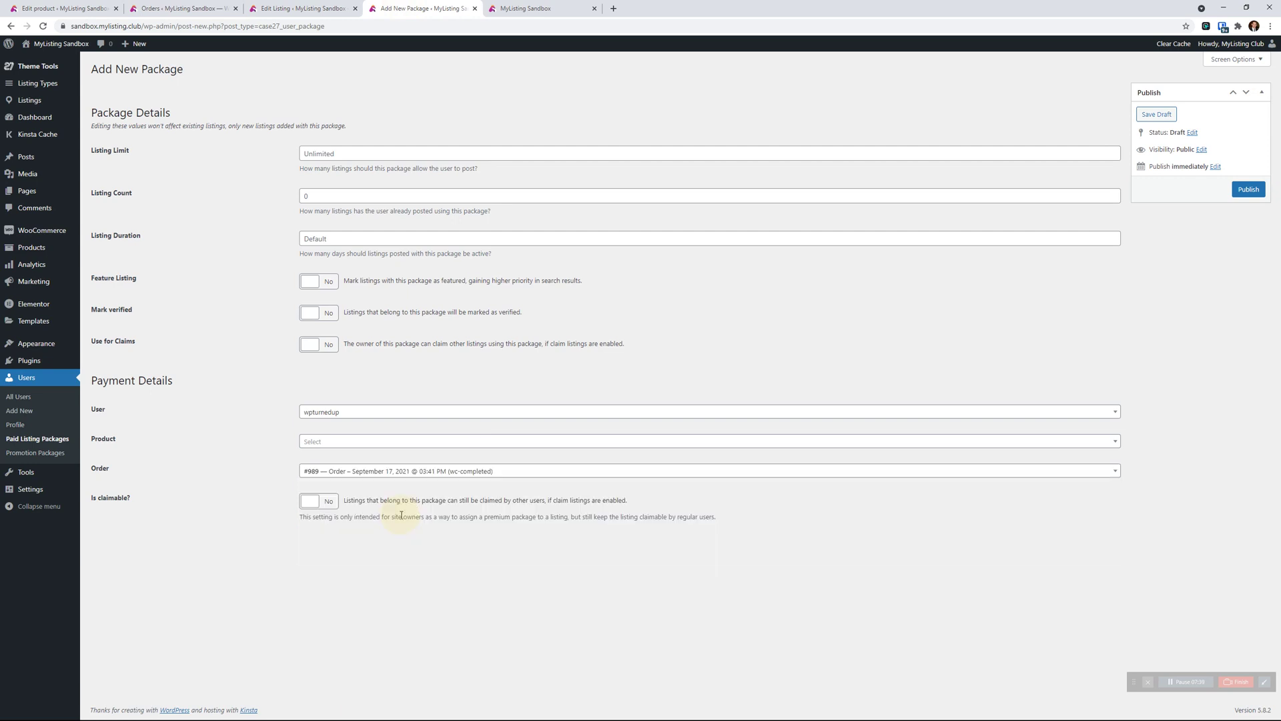
{"action": "left_click", "coordinate": [1264, 189]}
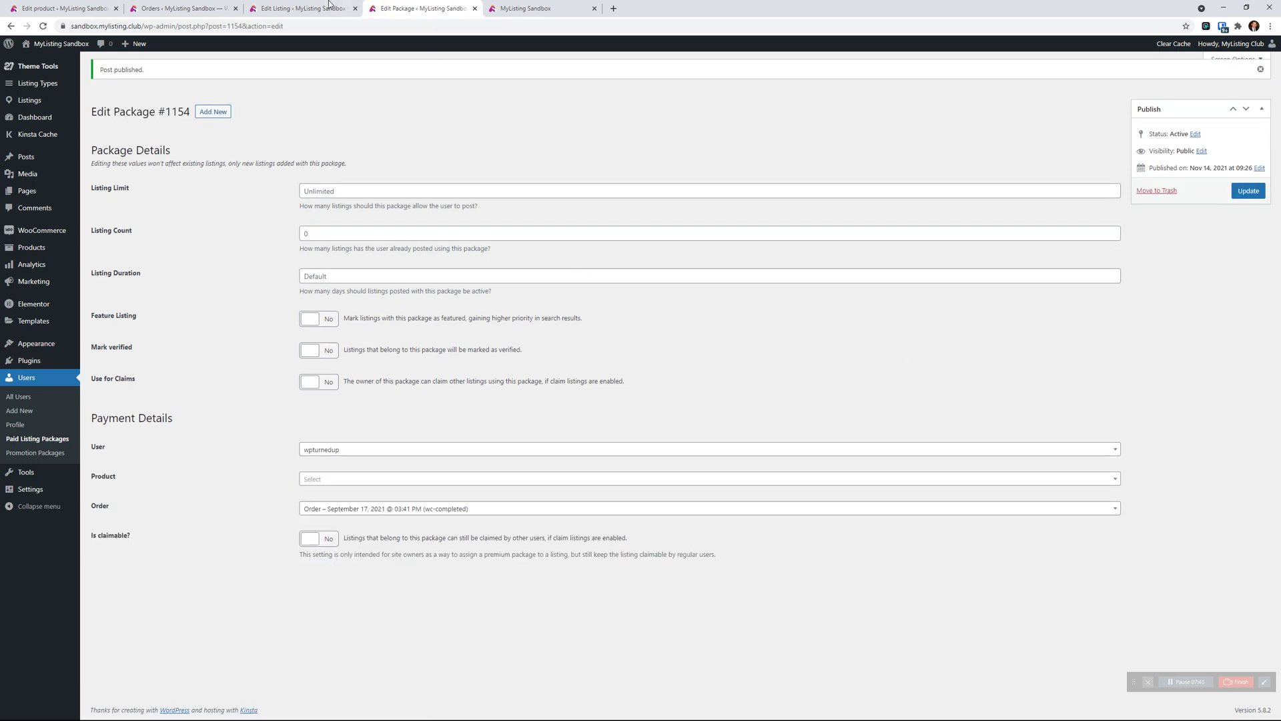
{"action": "left_click", "coordinate": [317, 9]}
- Save the customer's listing, then switch its package to #1154 and apply it
{"action": "left_click", "coordinate": [1254, 171]}
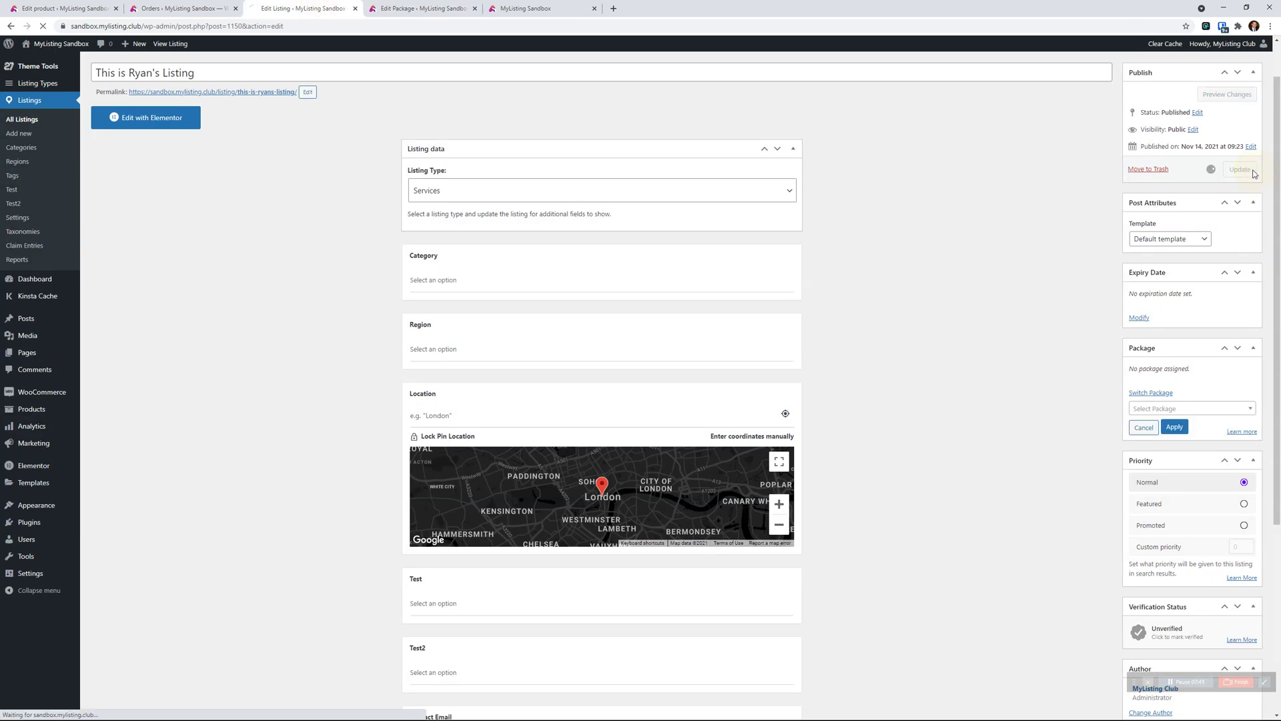
{"action": "scroll", "coordinate": [988, 334], "scroll_direction": "down", "scroll_amount": 2}
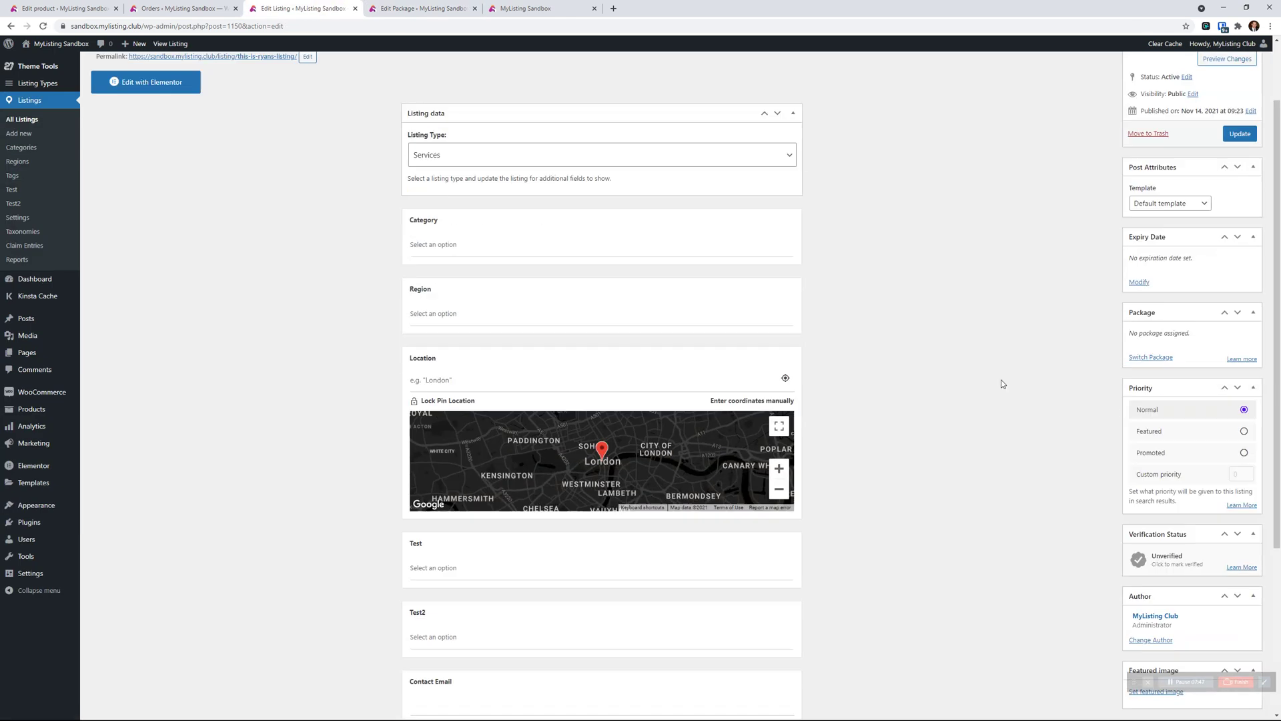
{"action": "left_click", "coordinate": [1161, 348]}
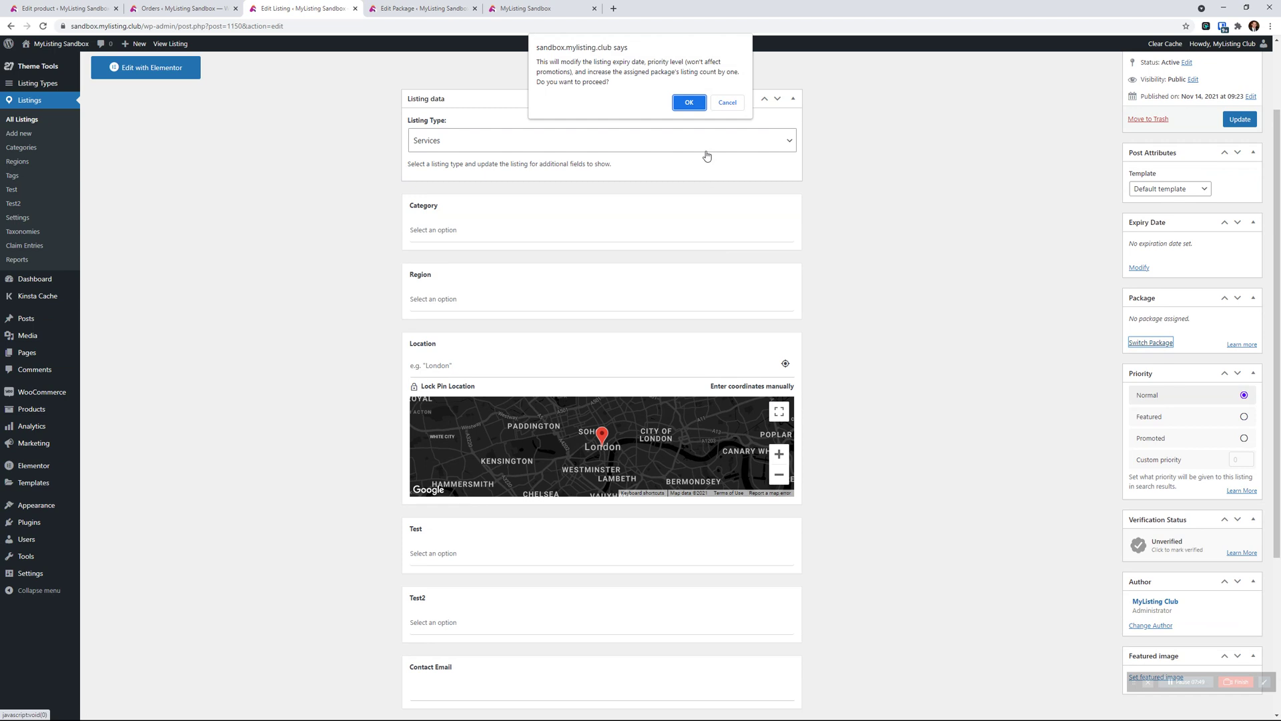
{"action": "left_click", "coordinate": [689, 102]}
{"action": "left_click", "coordinate": [1206, 365]}
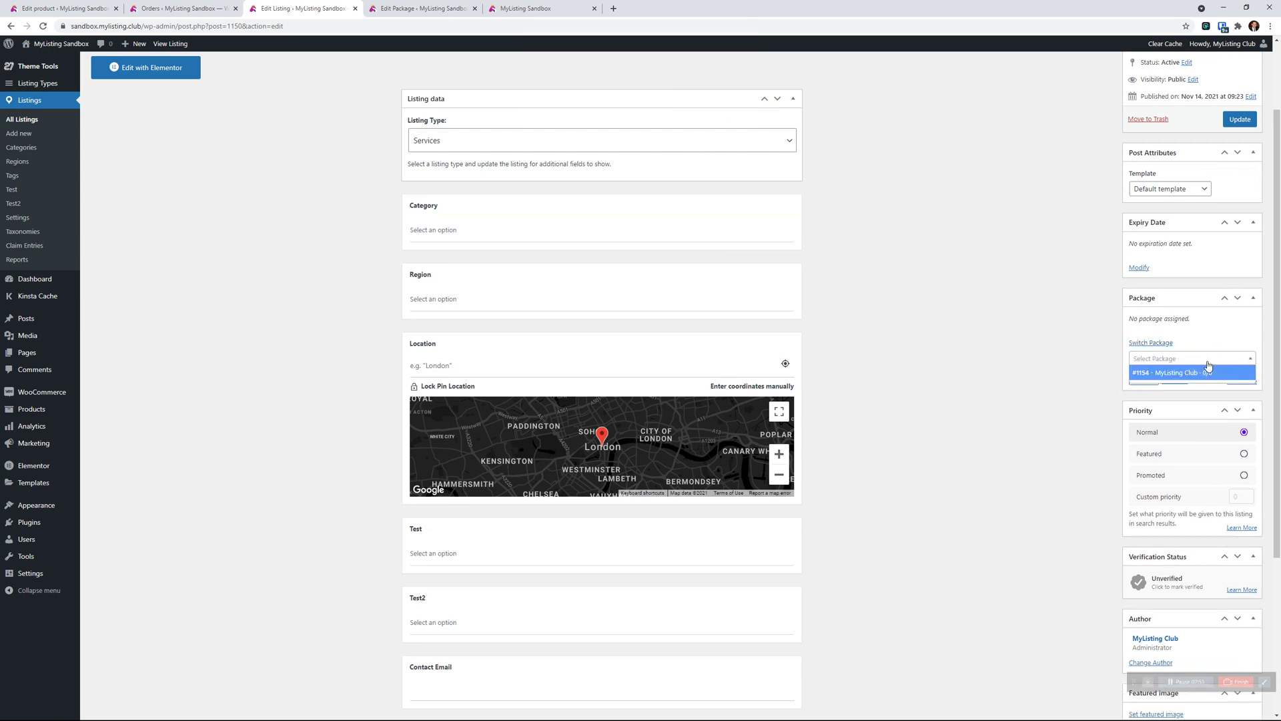
{"action": "left_click", "coordinate": [1207, 373]}
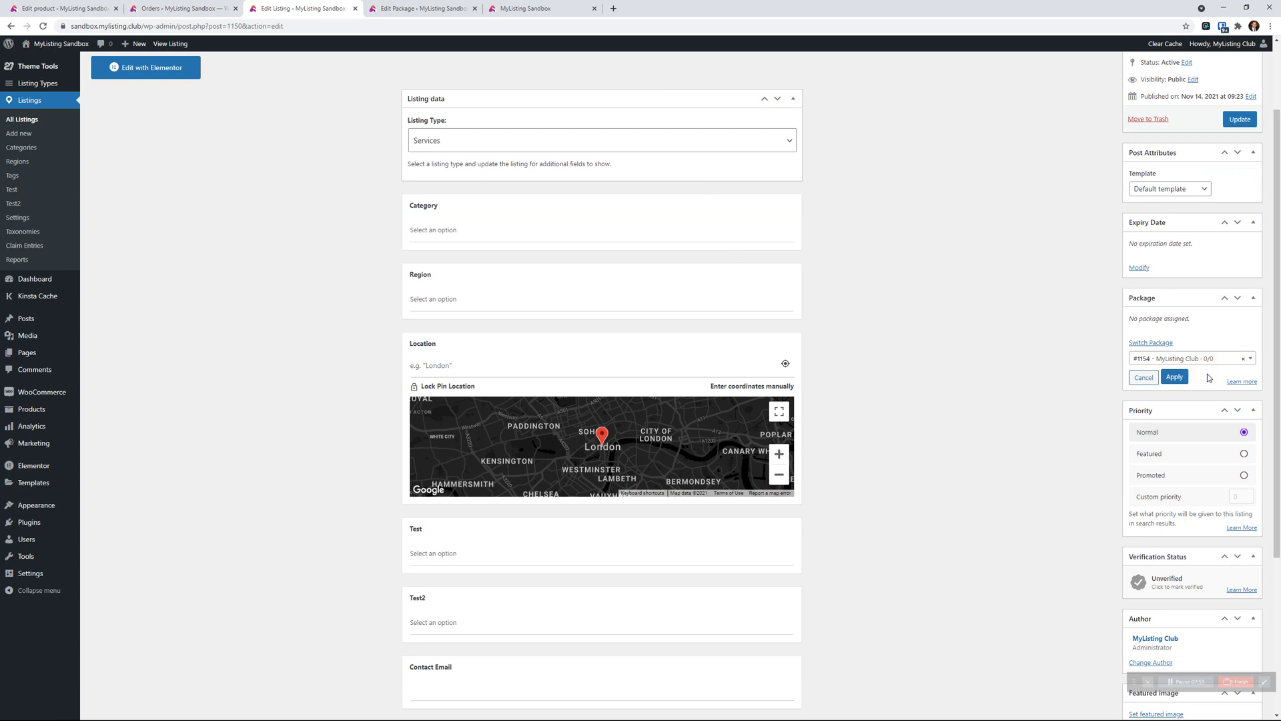
{"action": "left_click", "coordinate": [1176, 377]}
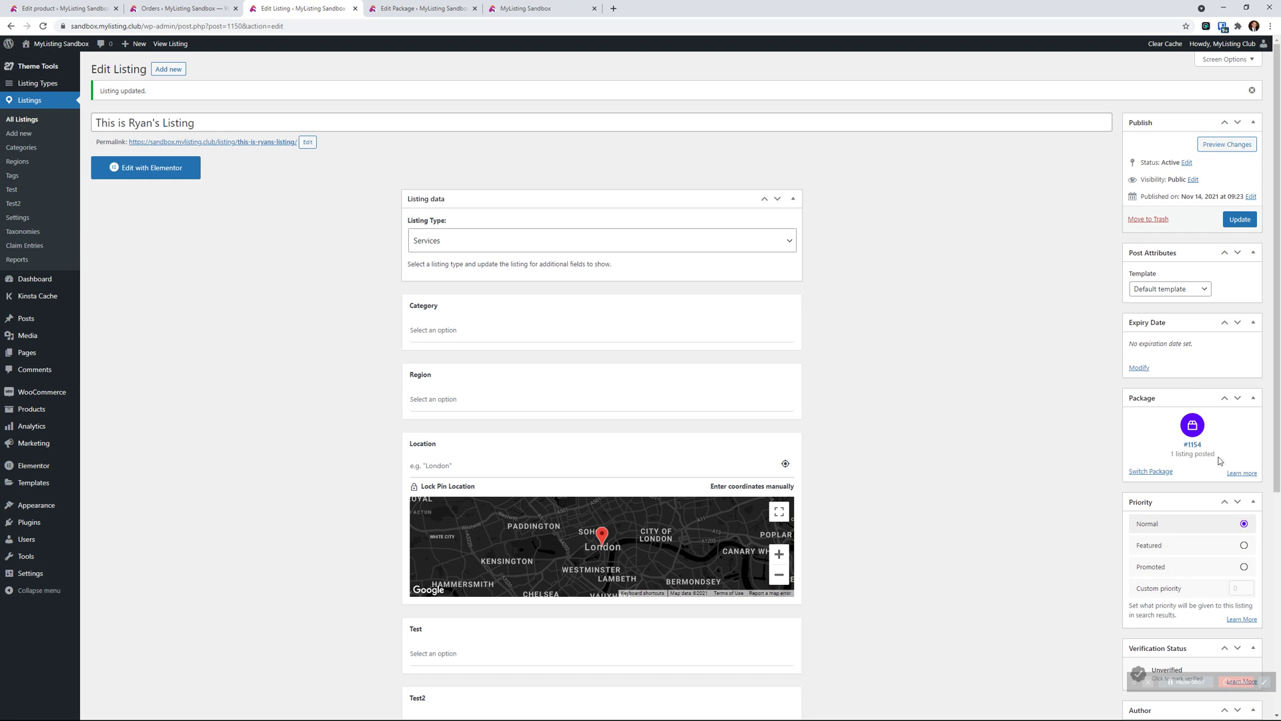
- Review the Edit Listing page, then view the MyListing Club Sandbox front page
{"action": "scroll", "coordinate": [1225, 462], "scroll_direction": "down", "scroll_amount": 1}
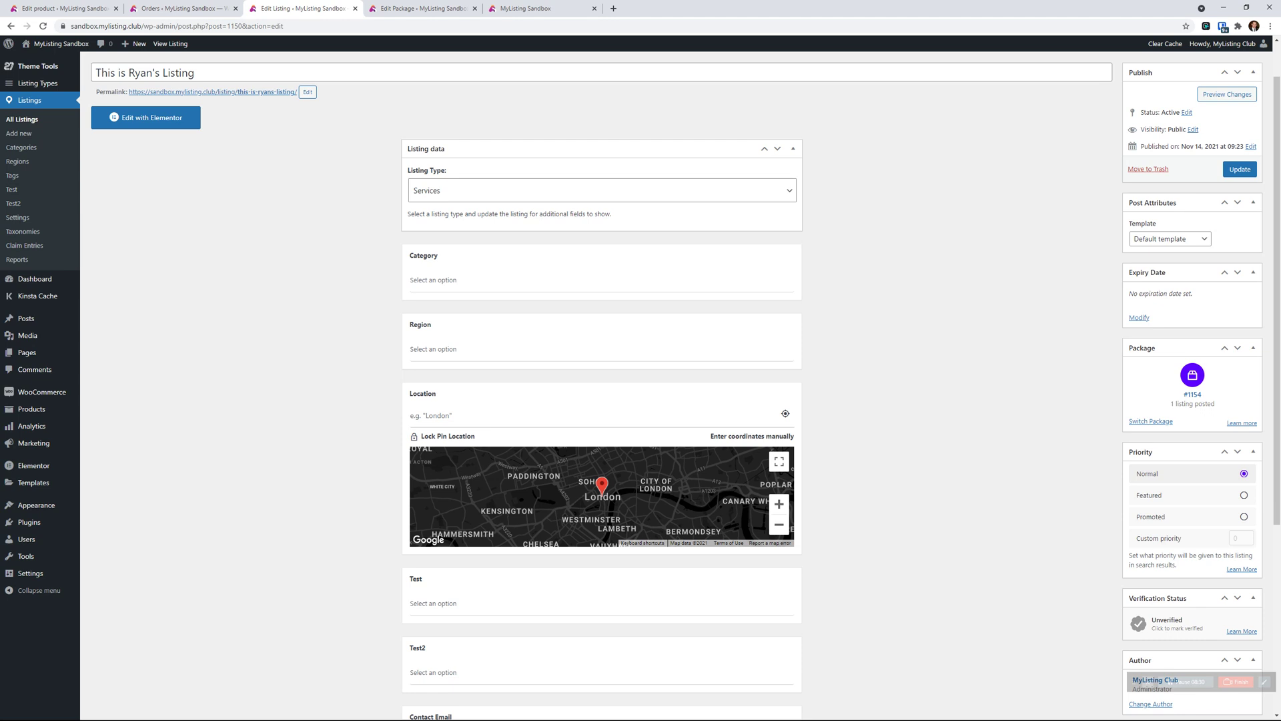
{"action": "scroll", "coordinate": [317, 367], "scroll_direction": "up", "scroll_amount": 1}
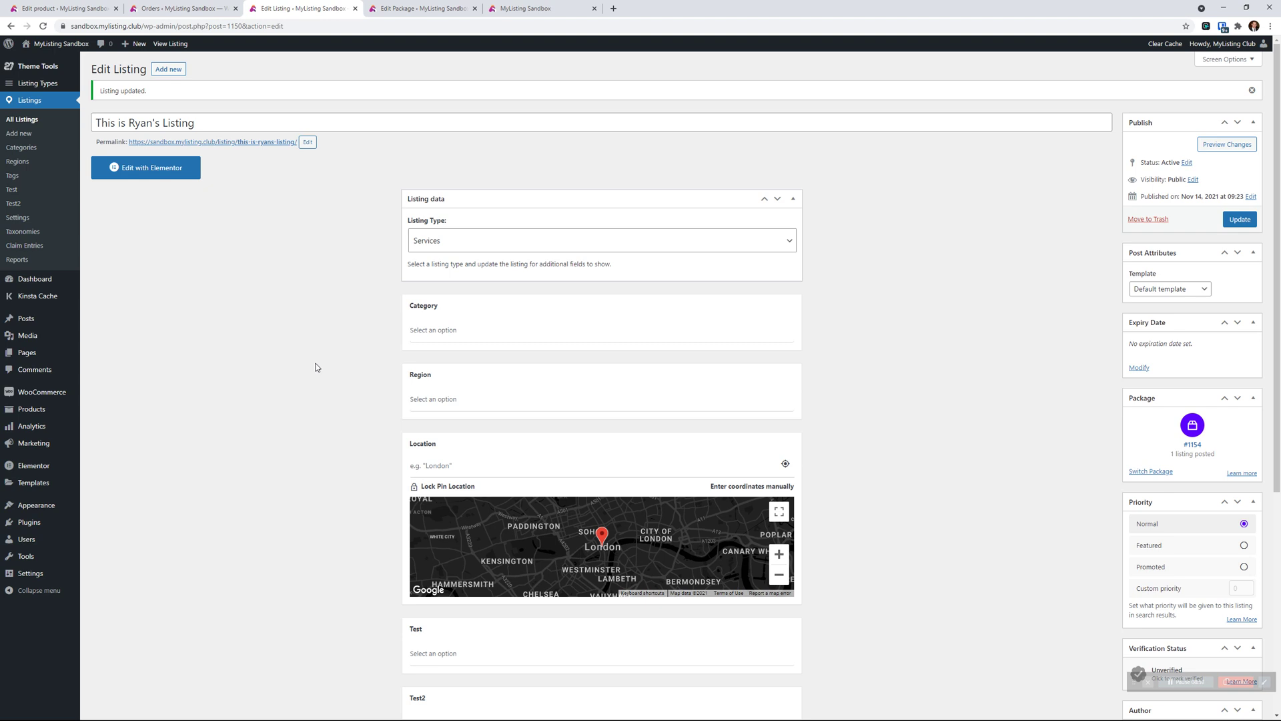
{"action": "left_click", "coordinate": [577, 9]}
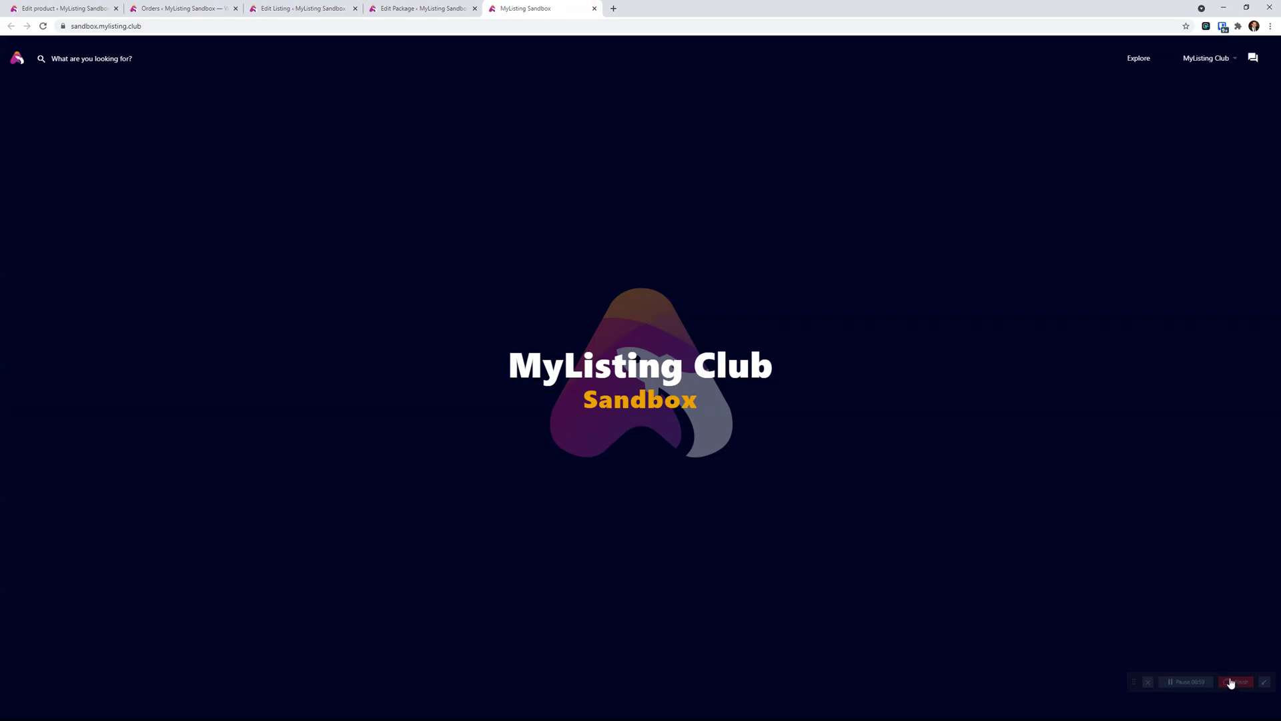